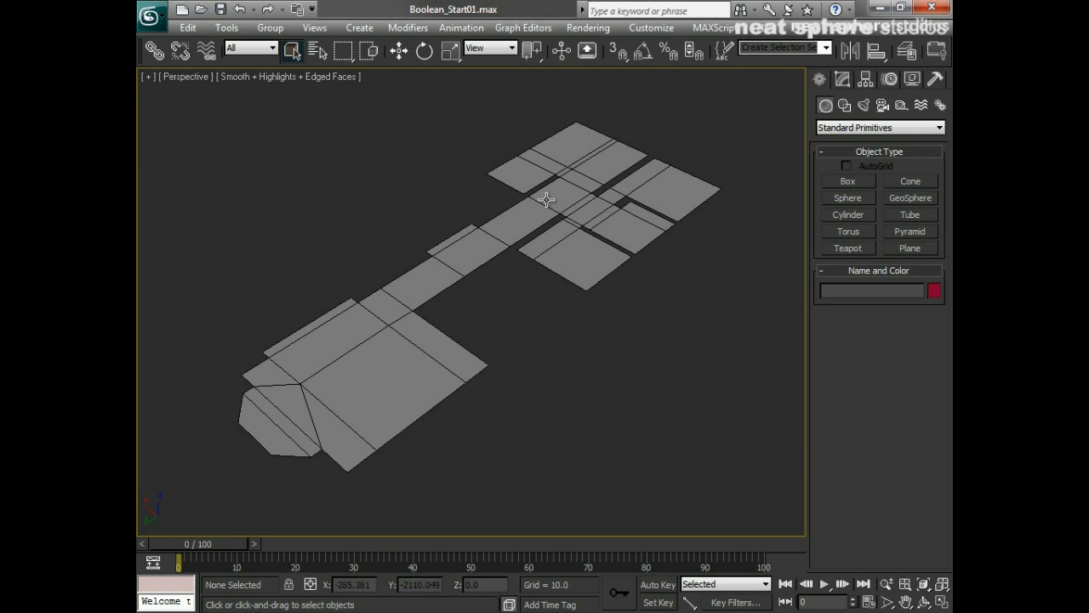
# - Inspect the flat floor-plan mesh from several angles
pyautogui.keyDown('alt'); pyautogui.moveTo(515, 340); pyautogui.dragTo(188, 234, button='middle'); pyautogui.keyUp('alt')
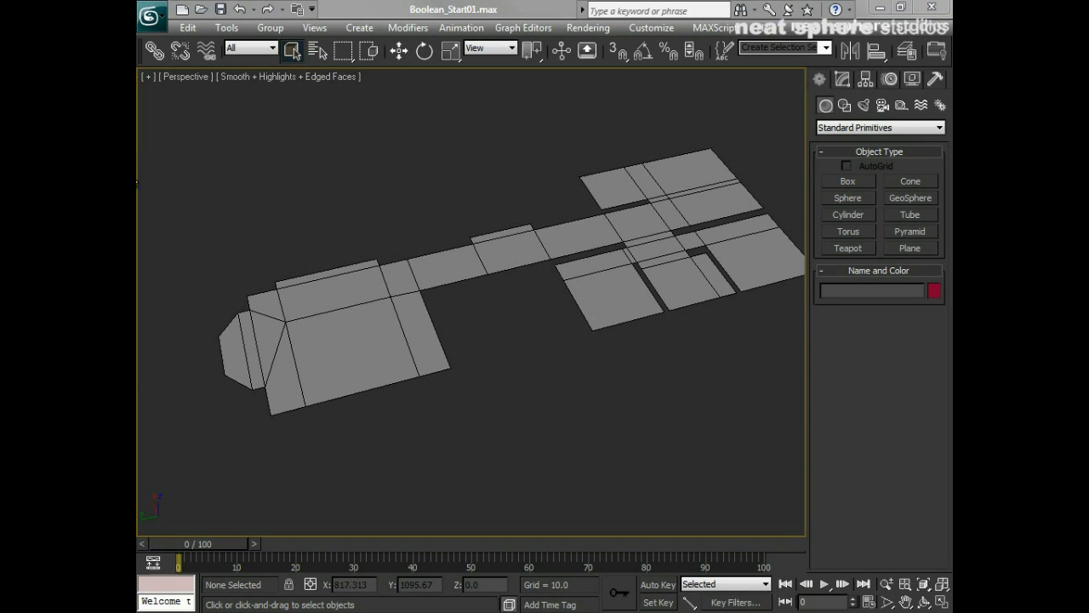
pyautogui.keyDown('alt'); pyautogui.moveTo(479, 246); pyautogui.dragTo(480, 286, button='middle'); pyautogui.keyUp('alt')
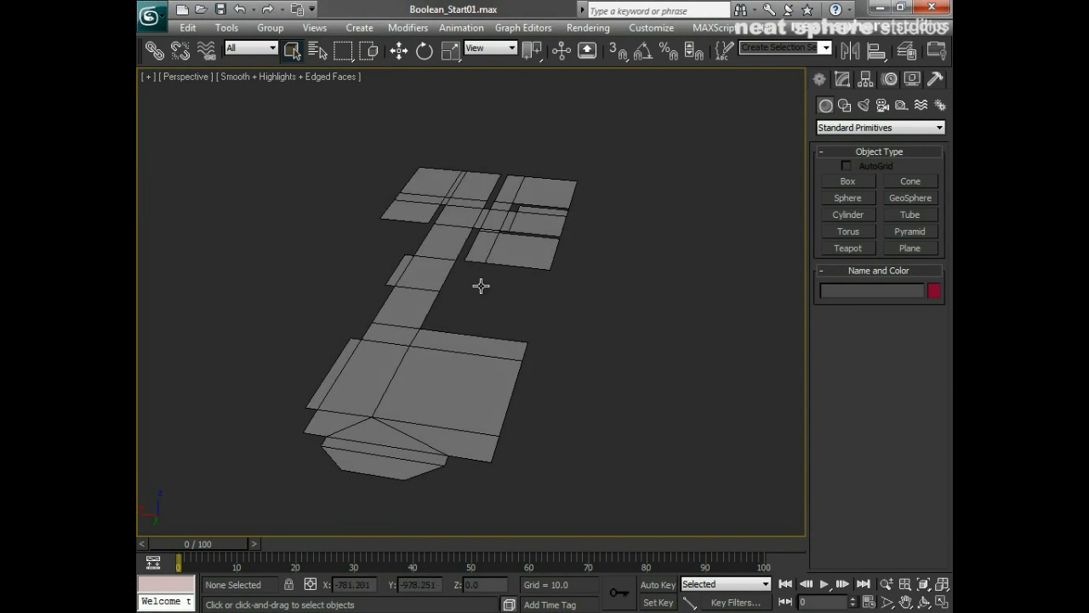
pyautogui.keyDown('alt'); pyautogui.moveTo(578, 321); pyautogui.dragTo(536, 321, button='middle'); pyautogui.keyUp('alt')
pyautogui.hotkey('alt', 'z')
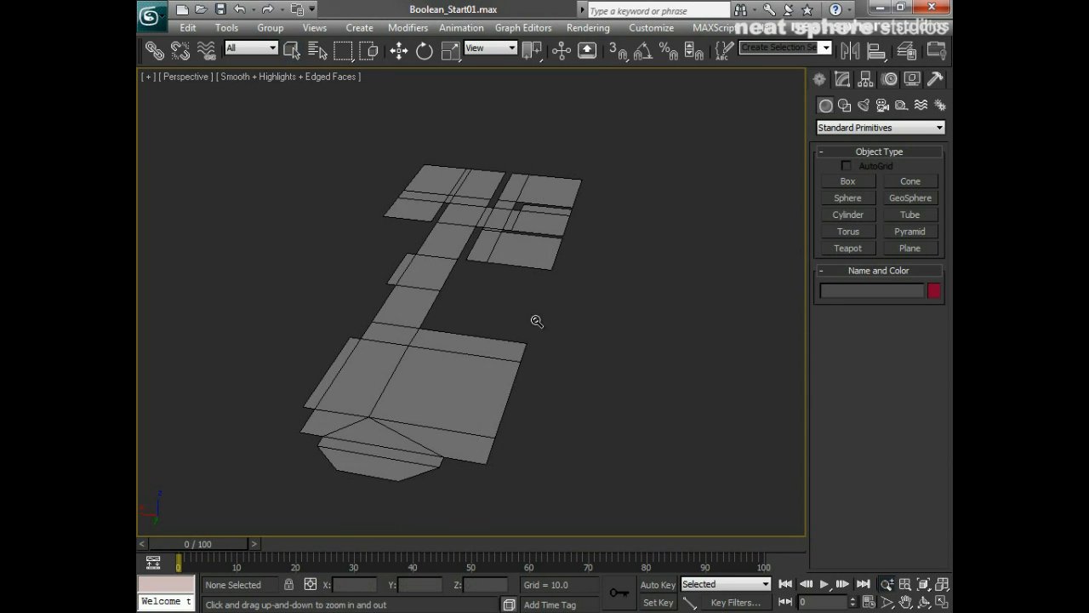
pyautogui.moveTo(536, 321); pyautogui.dragTo(540, 306)
pyautogui.moveTo(547, 318)
pyautogui.keyDown('alt'); pyautogui.mouseDown(button='middle')
pyautogui.moveTo(516, 325)
pyautogui.moveTo(562, 322)
pyautogui.mouseUp(button='middle'); pyautogui.keyUp('alt')
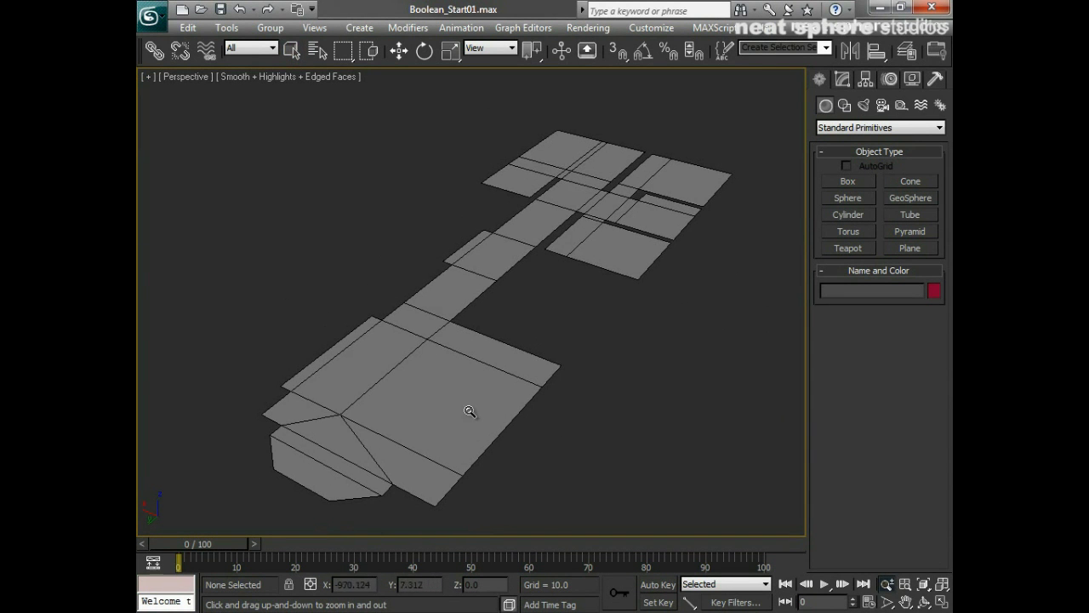
pyautogui.moveTo(547, 247); pyautogui.dragTo(506, 268, button='middle')
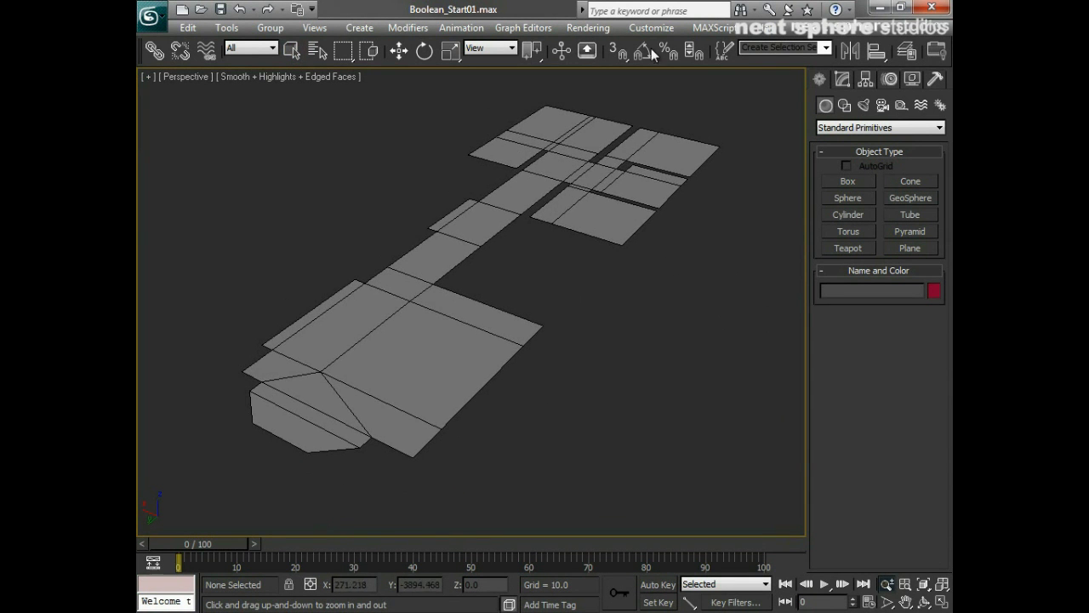
# - Start an AEC Extended Wall and set its width to 10 and height to 240
pyautogui.click(833, 129)
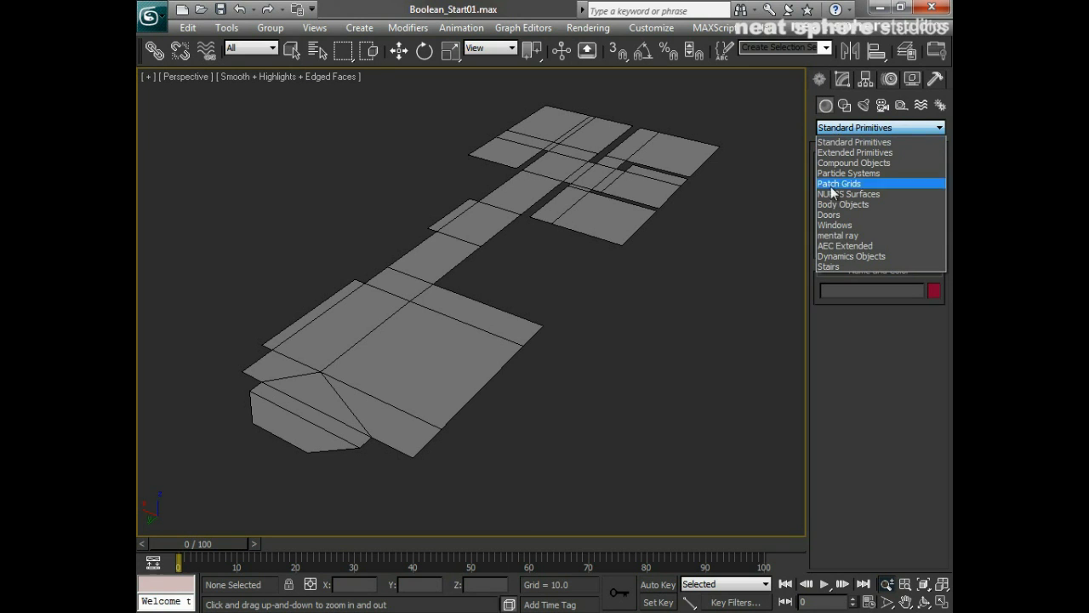
pyautogui.click(831, 245)
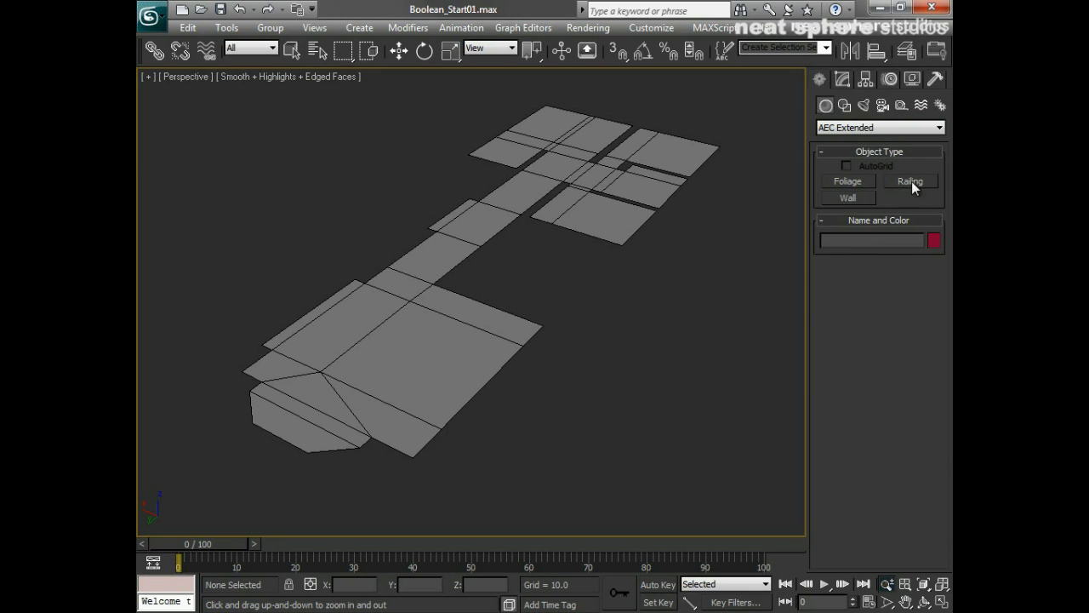
pyautogui.click(847, 199)
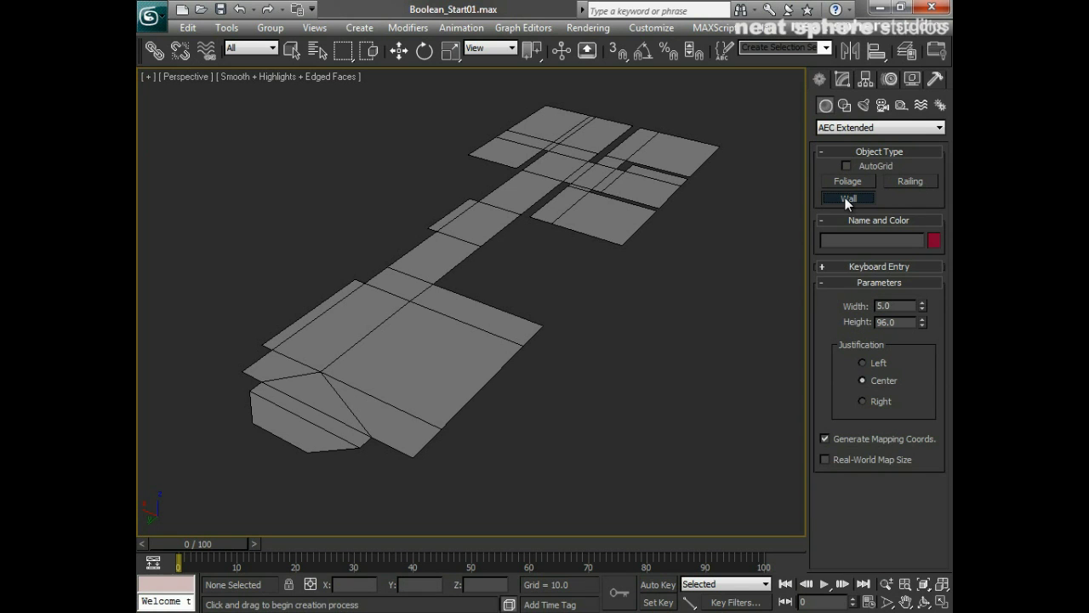
pyautogui.doubleClick(898, 305)
pyautogui.write('10')
pyautogui.press('Tab')
pyautogui.write('240')
pyautogui.press('Return')
# - Turn on 3D snapping and check that only Vertex is enabled in the snap settings
pyautogui.keyDown('alt'); pyautogui.moveTo(613, 450); pyautogui.dragTo(573, 384, button='middle'); pyautogui.keyUp('alt')
pyautogui.scroll(4, 446, 389)
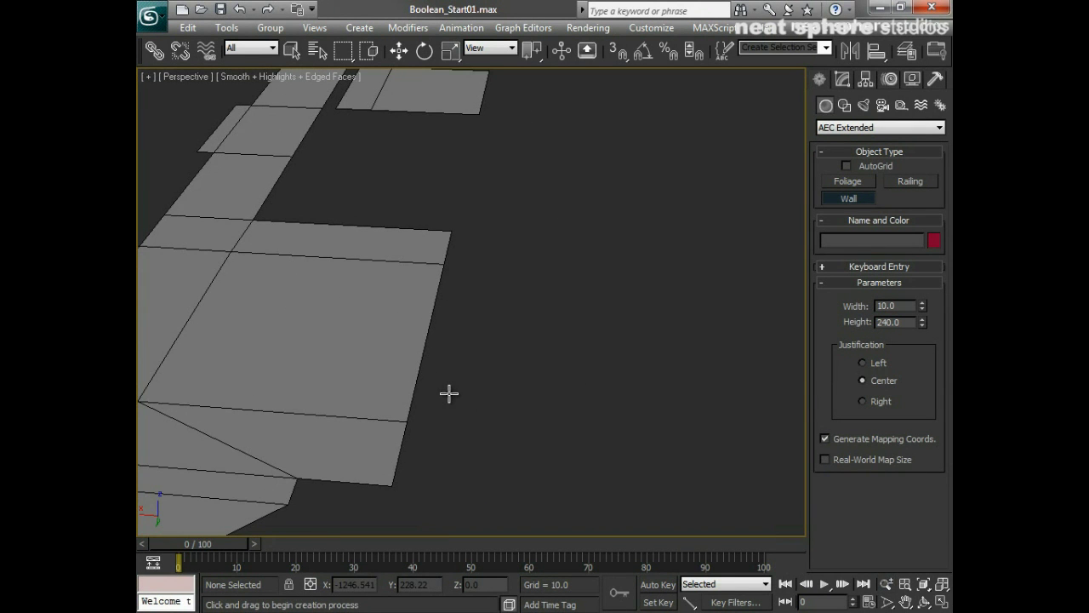
pyautogui.moveTo(449, 393); pyautogui.dragTo(491, 384, button='middle')
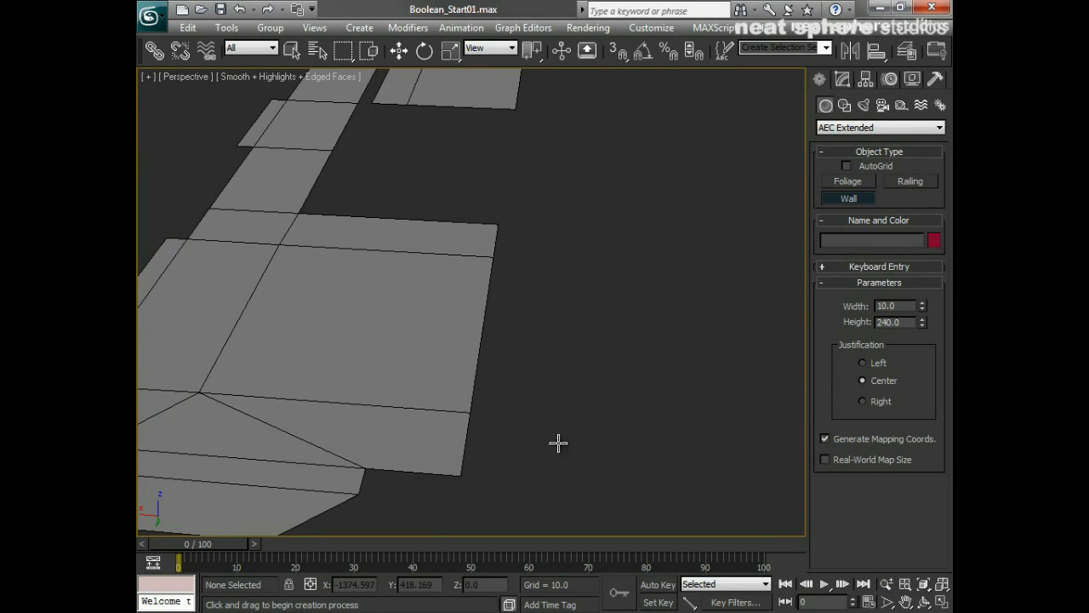
pyautogui.rightClick(620, 50)
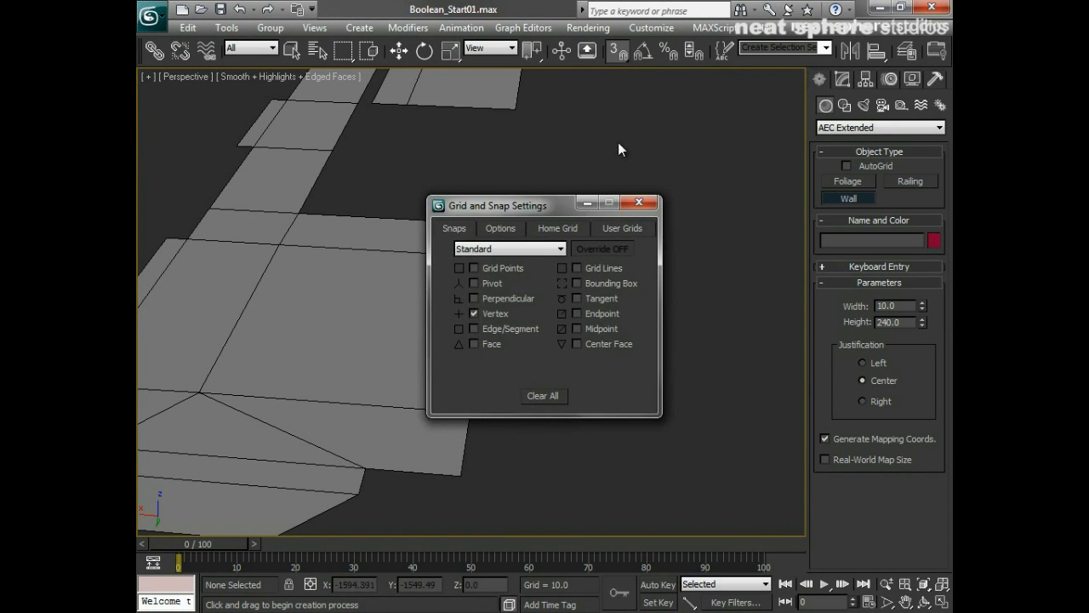
pyautogui.click(639, 203)
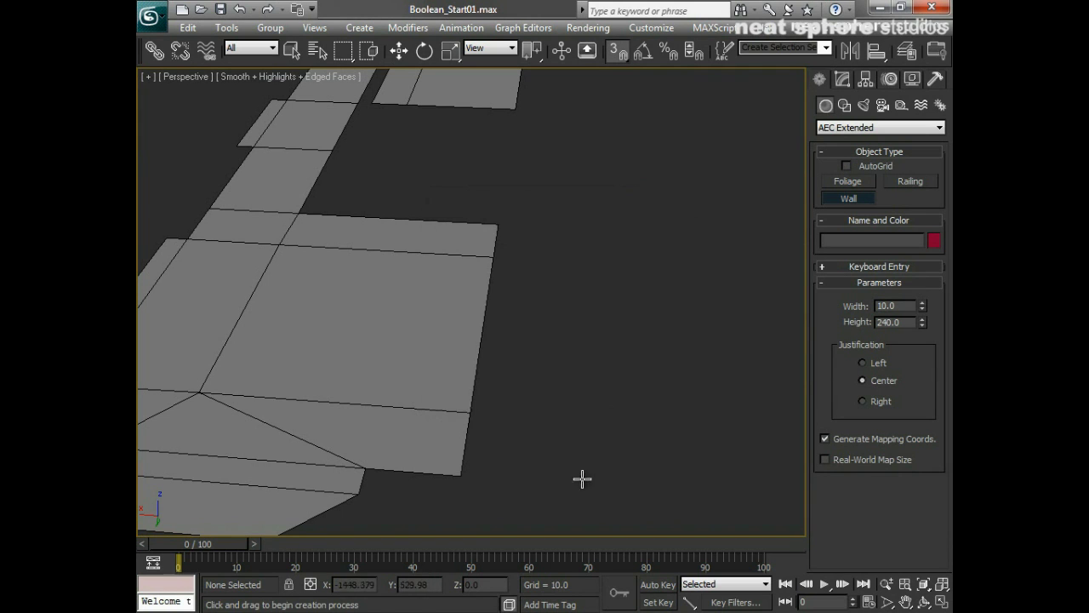
# - Draw a center-justified test wall along the large room's long outer edge, inspect its base in wireframe, and delete it
pyautogui.click(462, 477)
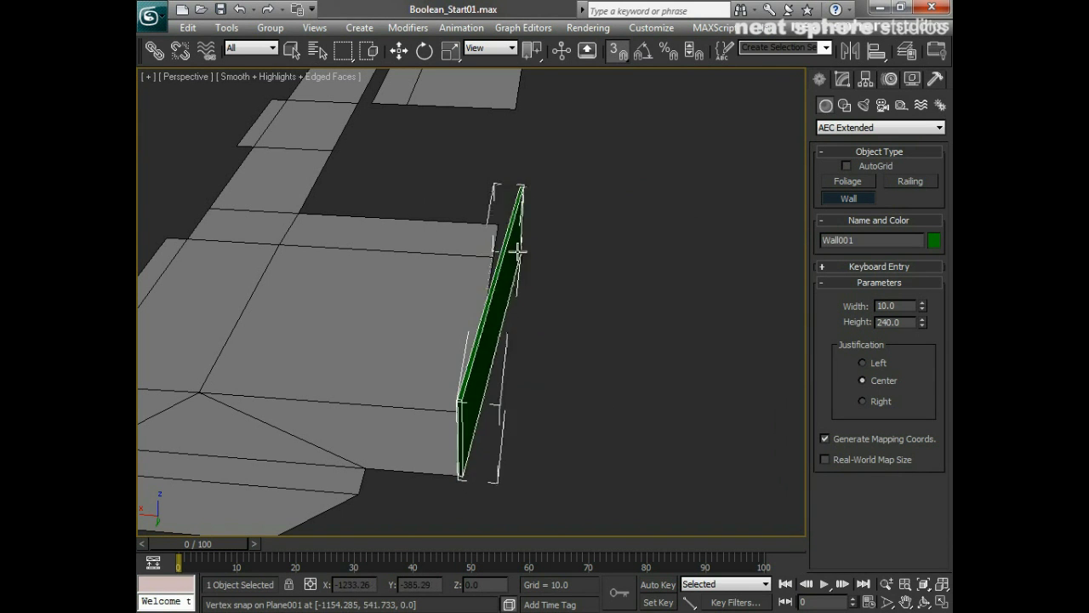
pyautogui.click(504, 219)
pyautogui.rightClick(530, 248)
pyautogui.keyDown('alt'); pyautogui.moveTo(565, 428); pyautogui.dragTo(574, 375, button='middle'); pyautogui.keyUp('alt')
pyautogui.hotkey('alt', 'z')
pyautogui.moveTo(536, 443); pyautogui.dragTo(530, 409)
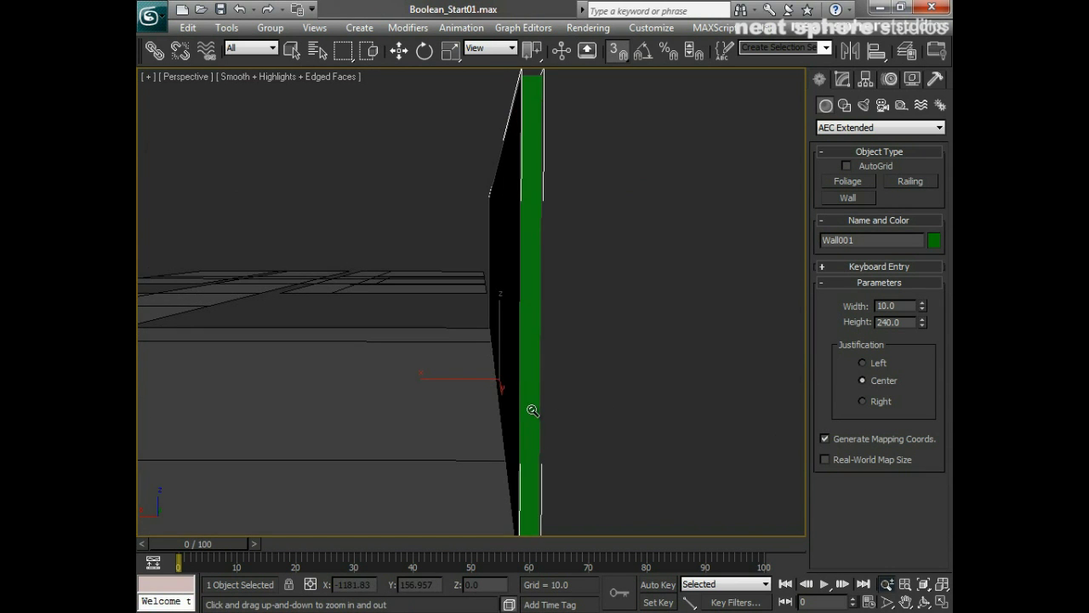
pyautogui.moveTo(541, 420); pyautogui.dragTo(513, 328, button='middle')
pyautogui.press('F3')
pyautogui.moveTo(508, 457); pyautogui.dragTo(513, 397)
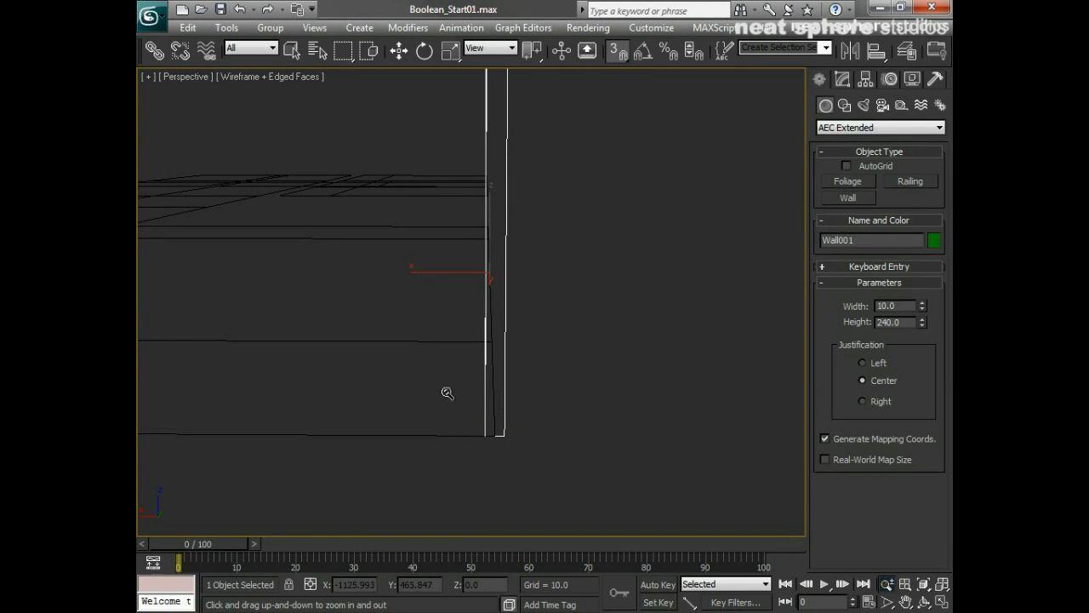
pyautogui.press('Delete')
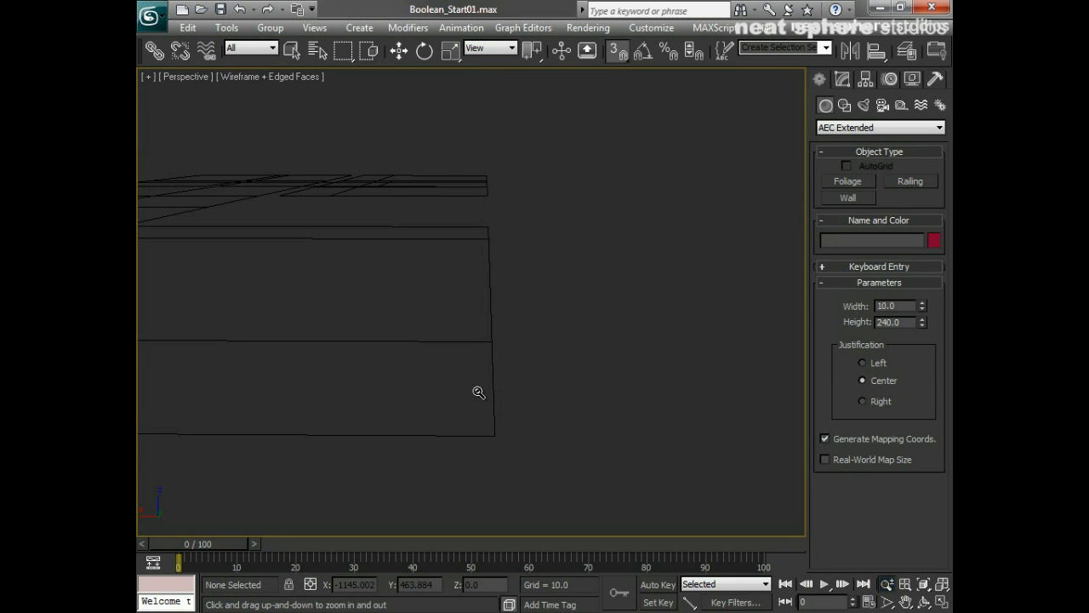
# - Draw a left-justified test wall along the large room's outer edge and delete it
pyautogui.click(862, 363)
pyautogui.rightClick(532, 440)
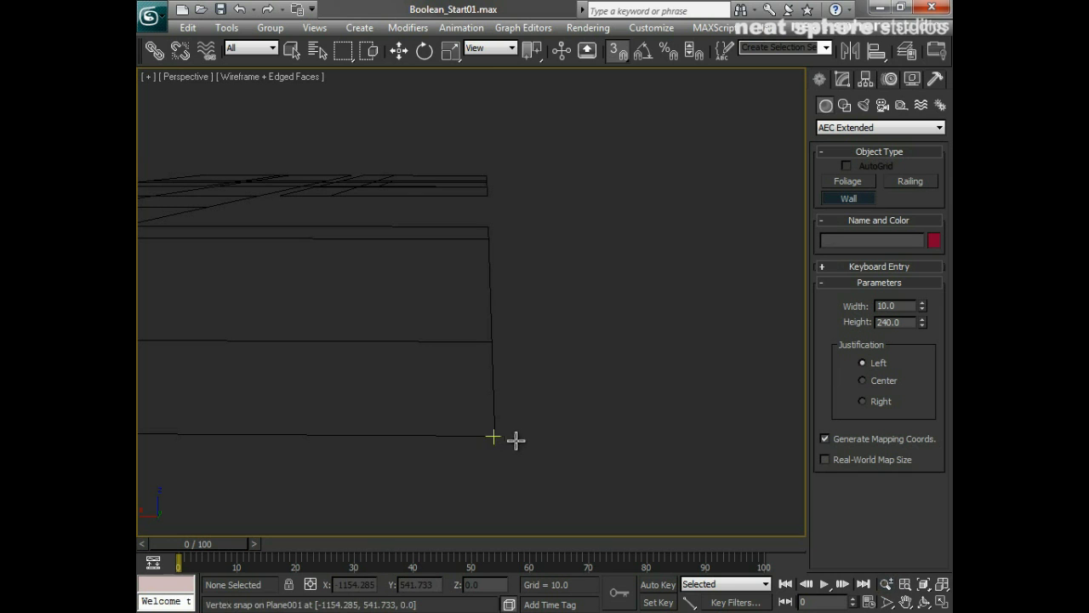
pyautogui.click(492, 436)
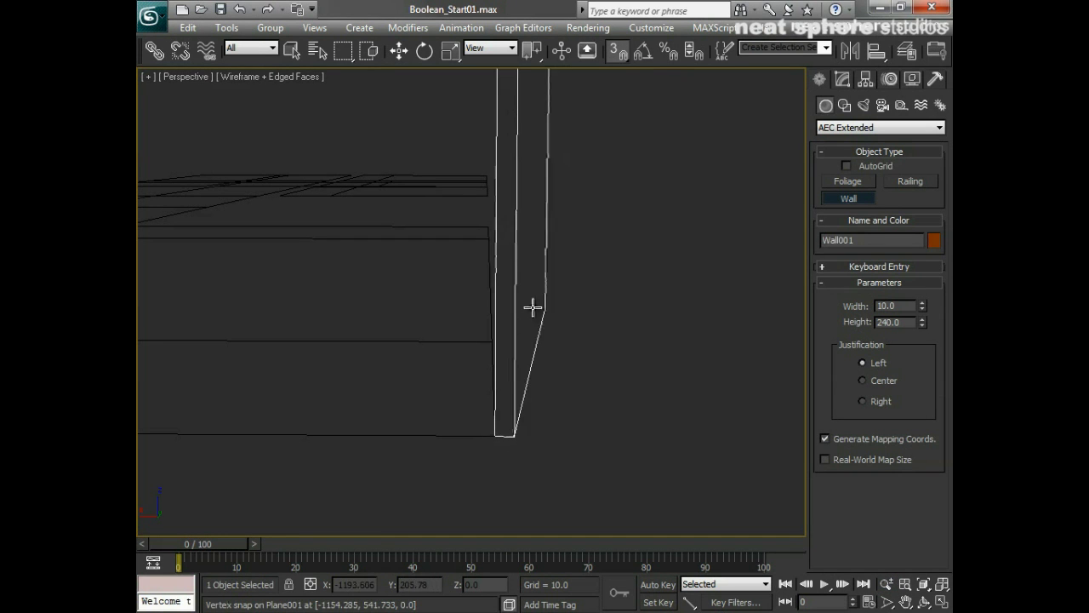
pyautogui.click(487, 224)
pyautogui.rightClick(572, 334)
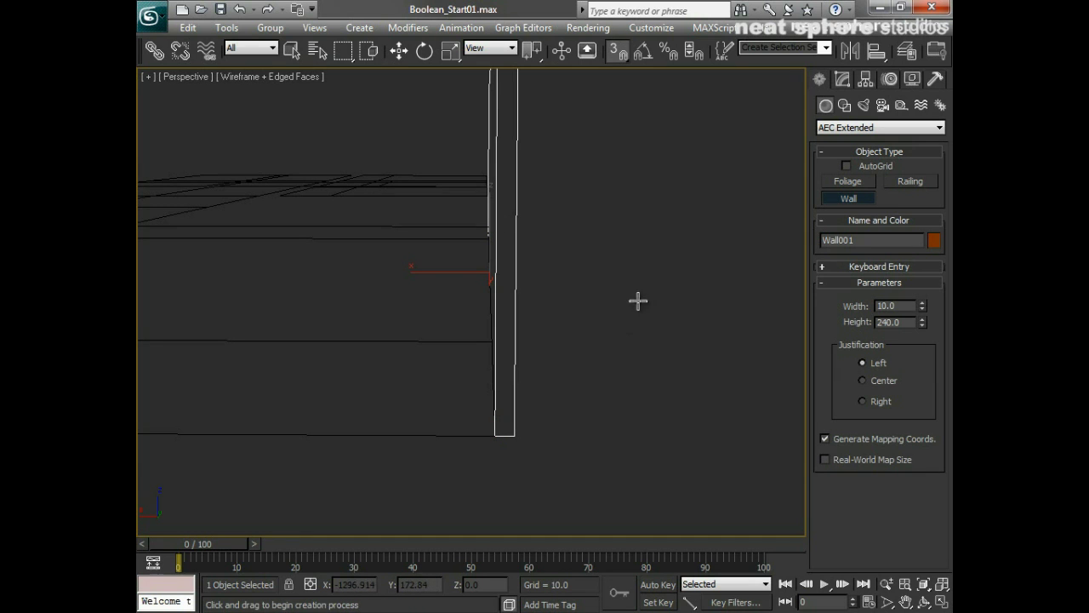
pyautogui.press('Delete')
# - Draw a right-justified test wall along the large room's outer edge and inspect which side it falls on
pyautogui.keyDown('alt'); pyautogui.moveTo(538, 402); pyautogui.dragTo(515, 400, button='middle'); pyautogui.keyUp('alt')
pyautogui.click(862, 402)
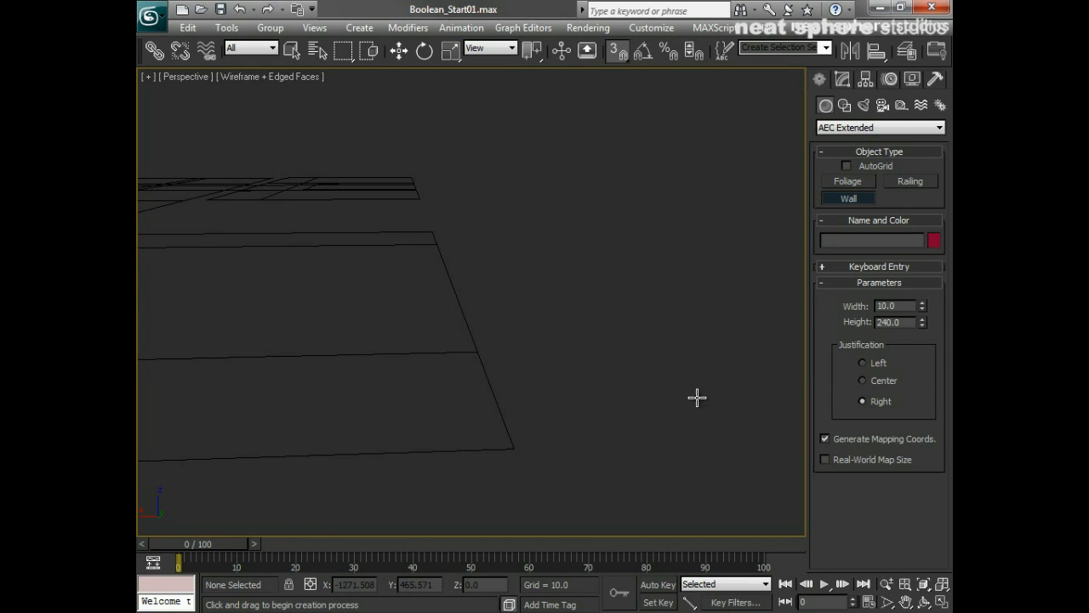
pyautogui.click(514, 450)
pyautogui.click(430, 234)
pyautogui.rightClick(535, 322)
pyautogui.moveTo(602, 392)
pyautogui.keyDown('alt'); pyautogui.mouseDown(button='middle')
pyautogui.moveTo(577, 386)
pyautogui.moveTo(595, 401)
pyautogui.mouseUp(button='middle'); pyautogui.keyUp('alt')
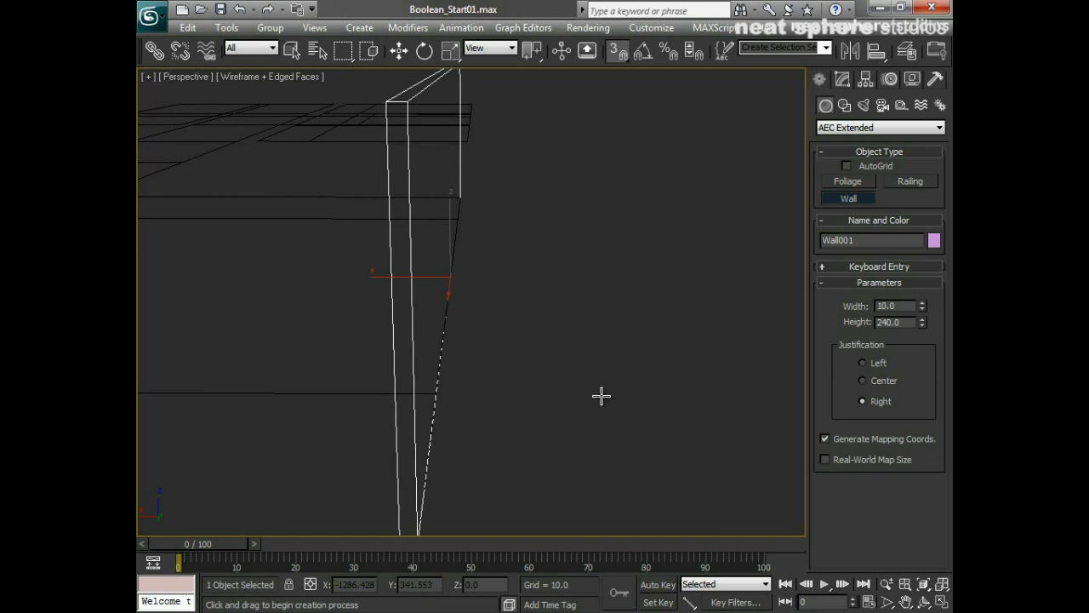
pyautogui.rightClick(598, 395)
# - Set the wall justification to Left and show the large room and corridor in the Top view
pyautogui.moveTo(473, 393); pyautogui.dragTo(535, 393, button='middle')
pyautogui.click(865, 366)
pyautogui.keyDown('ctrl'); pyautogui.keyDown('alt'); pyautogui.moveTo(543, 315); pyautogui.dragTo(543, 361, button='middle'); pyautogui.keyUp('alt'); pyautogui.keyUp('ctrl')
pyautogui.moveTo(543, 361); pyautogui.dragTo(494, 404)
pyautogui.keyDown('alt'); pyautogui.moveTo(497, 384); pyautogui.dragTo(575, 338, button='middle'); pyautogui.keyUp('alt')
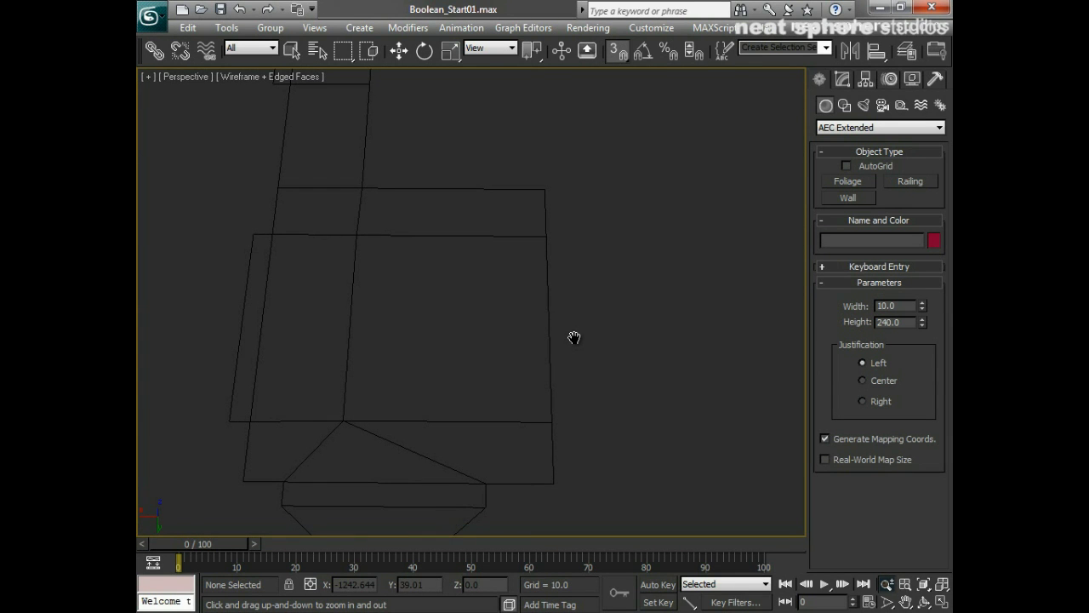
pyautogui.press('t')
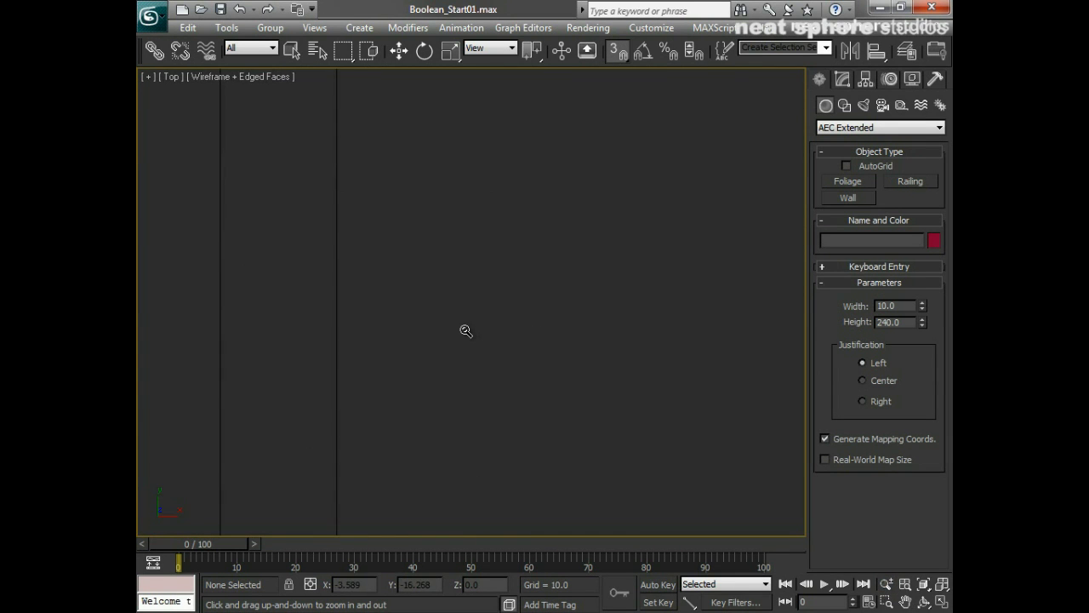
pyautogui.moveTo(503, 204); pyautogui.dragTo(469, 440)
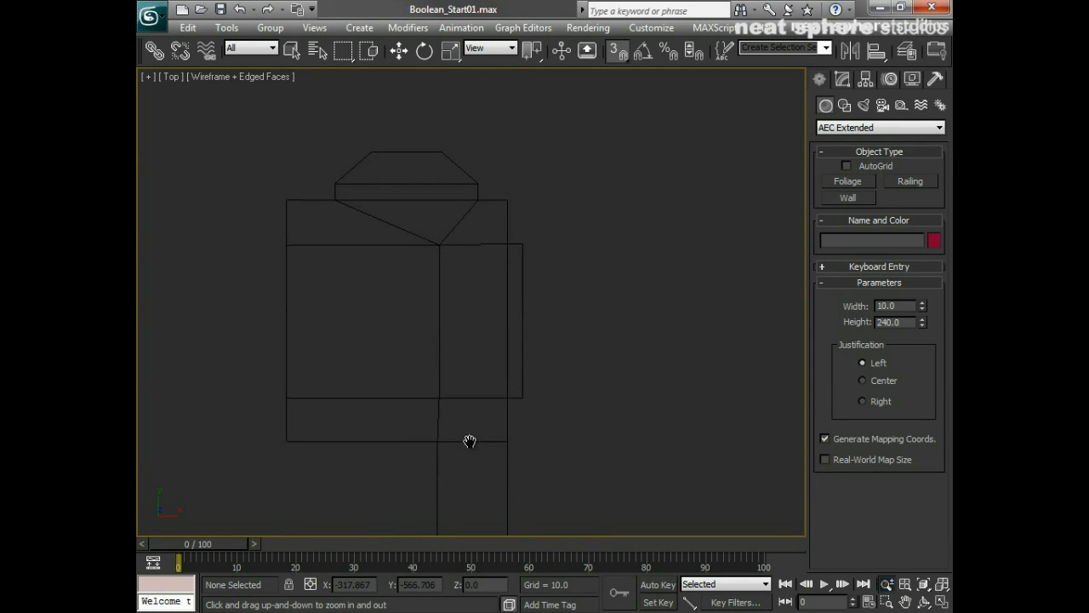
pyautogui.rightClick(361, 213)
pyautogui.moveTo(531, 417); pyautogui.dragTo(573, 350, button='middle')
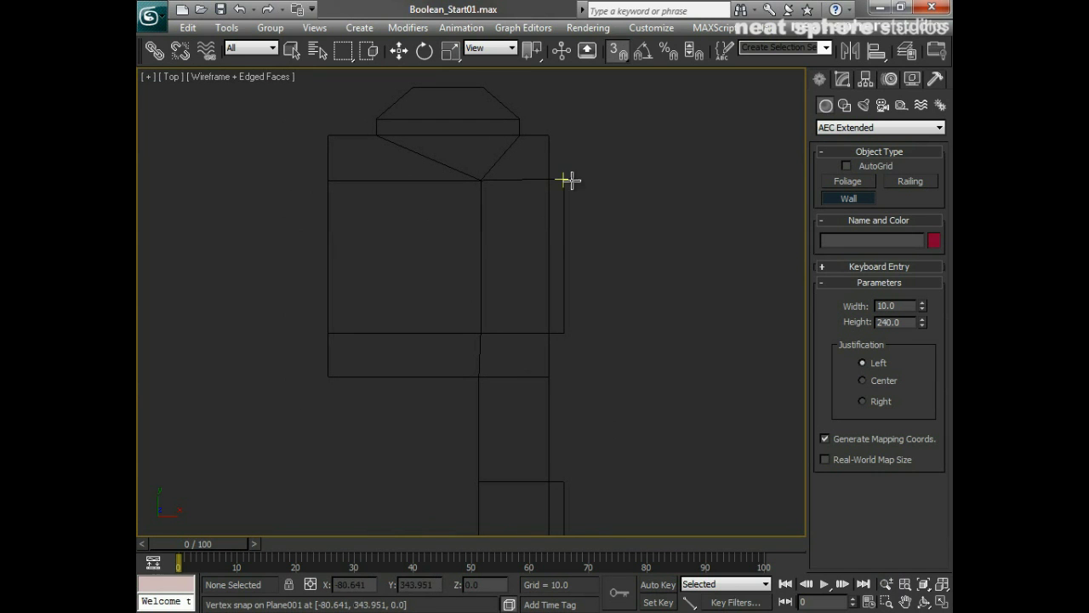
# - Draw the outer wall from the corridor's right edge around the large room's side recess to the bay's first corner, snapping to plan vertices
pyautogui.click(549, 481)
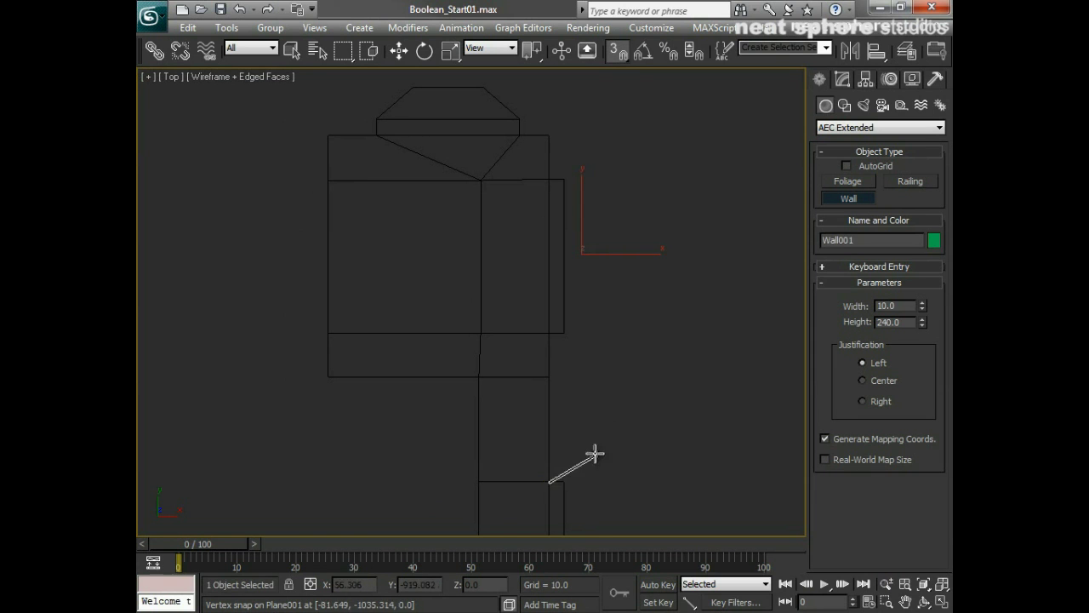
pyautogui.click(549, 333)
pyautogui.click(563, 334)
pyautogui.click(565, 179)
pyautogui.click(549, 178)
pyautogui.click(550, 134)
pyautogui.click(520, 135)
pyautogui.click(520, 120)
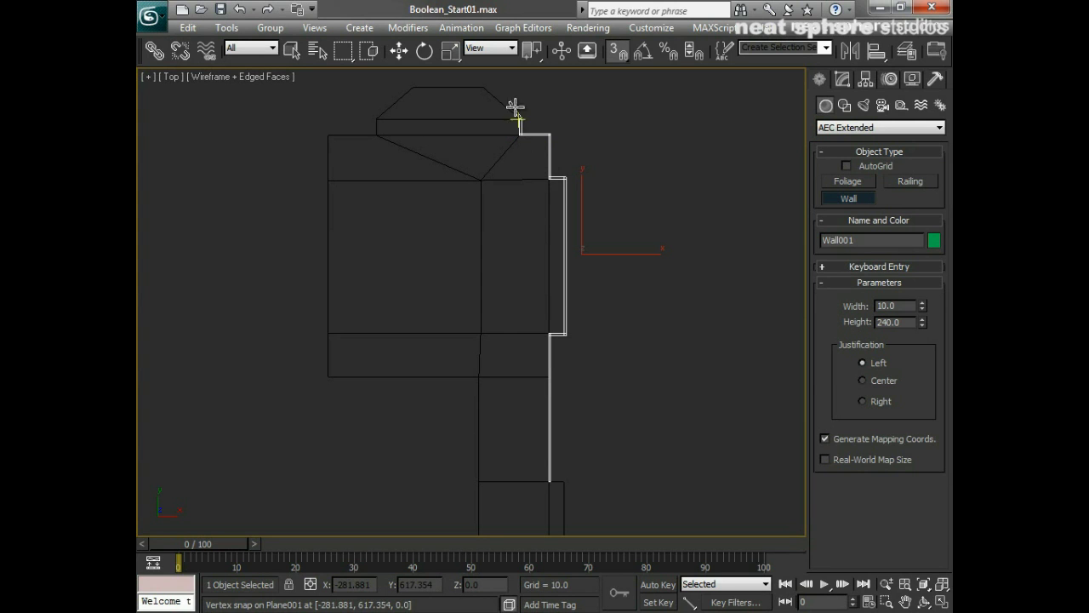
# - Continue the wall around the angled bay and along the large room's left and lower edges to the corridor corner
pyautogui.click(484, 86)
pyautogui.click(412, 86)
pyautogui.click(375, 119)
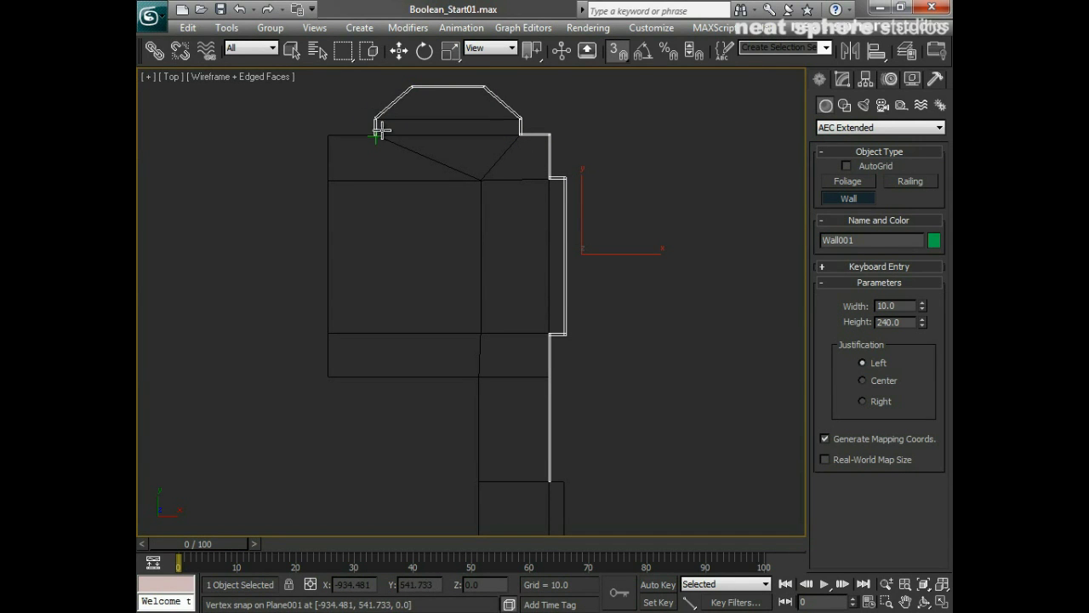
pyautogui.click(376, 133)
pyautogui.click(328, 133)
pyautogui.click(328, 377)
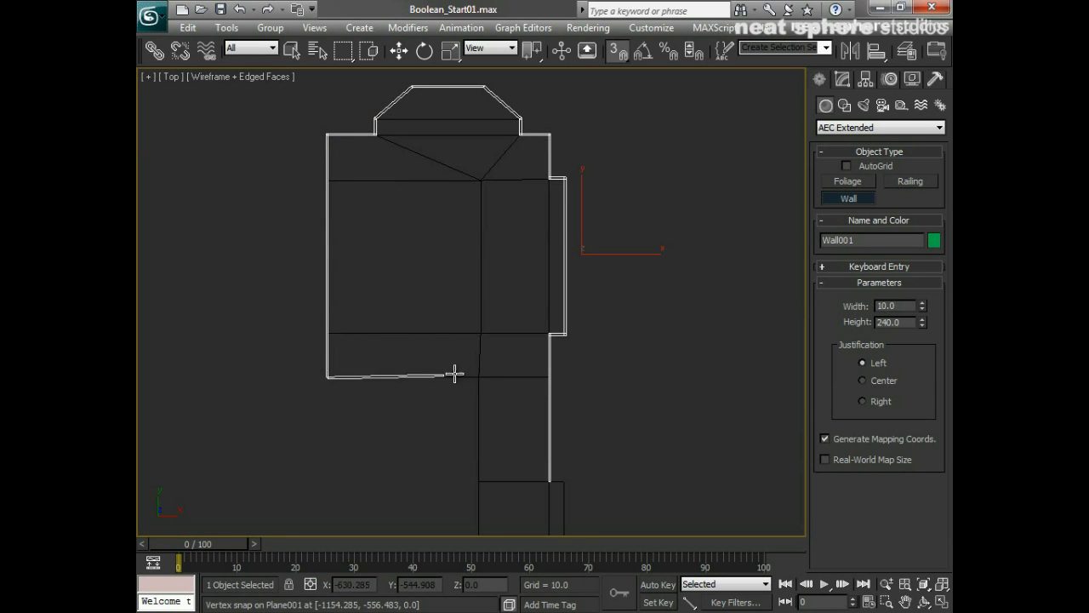
pyautogui.click(478, 376)
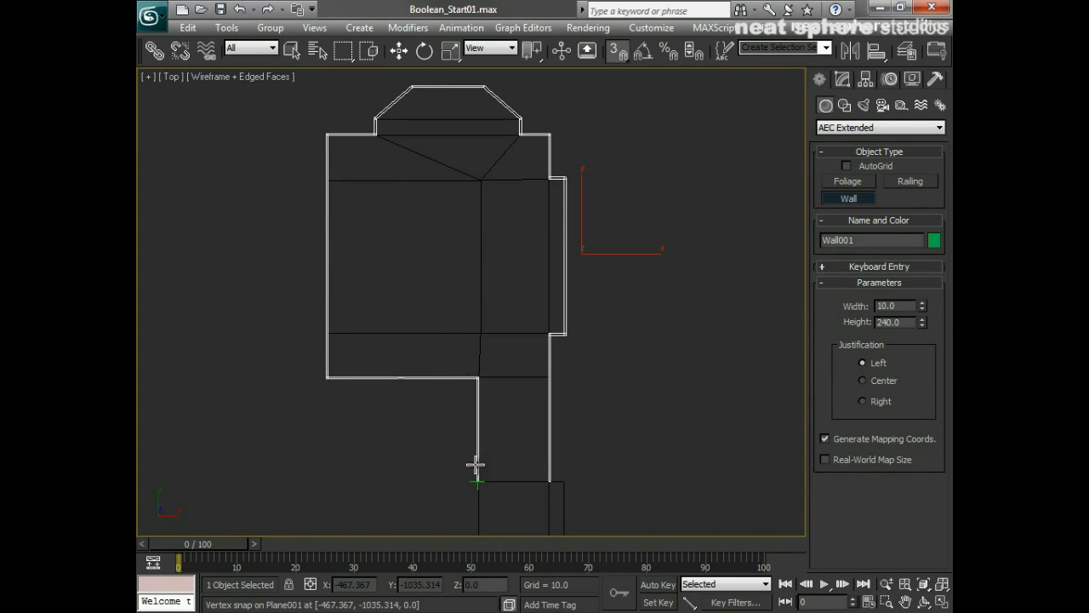
# - Continue the wall down the corridor's left edge and around the first left-hand room to its doorway, snapping to plan vertices
pyautogui.click(462, 508)
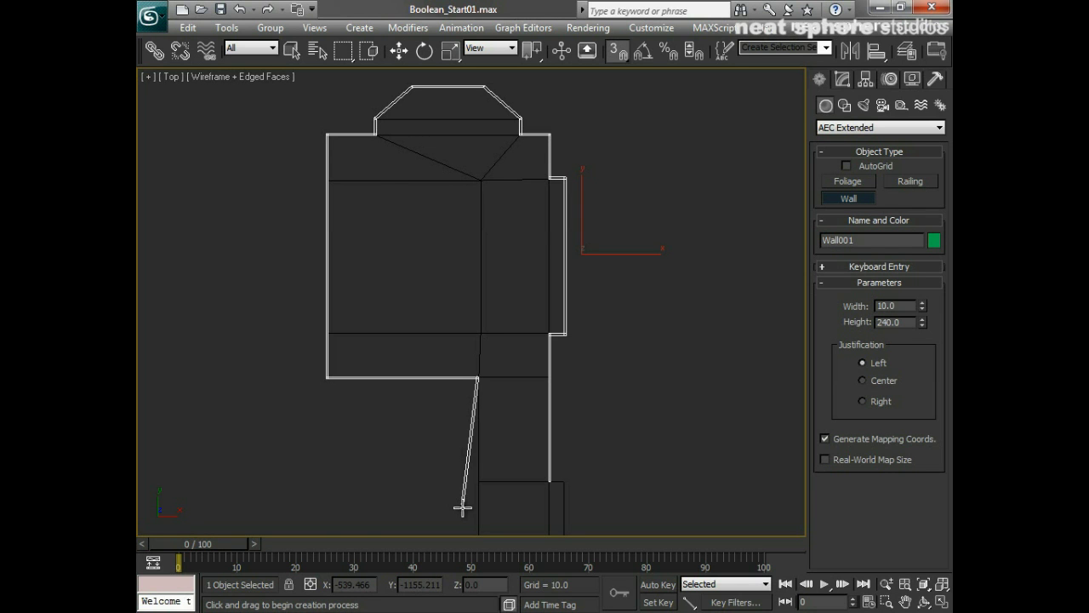
pyautogui.press('i')
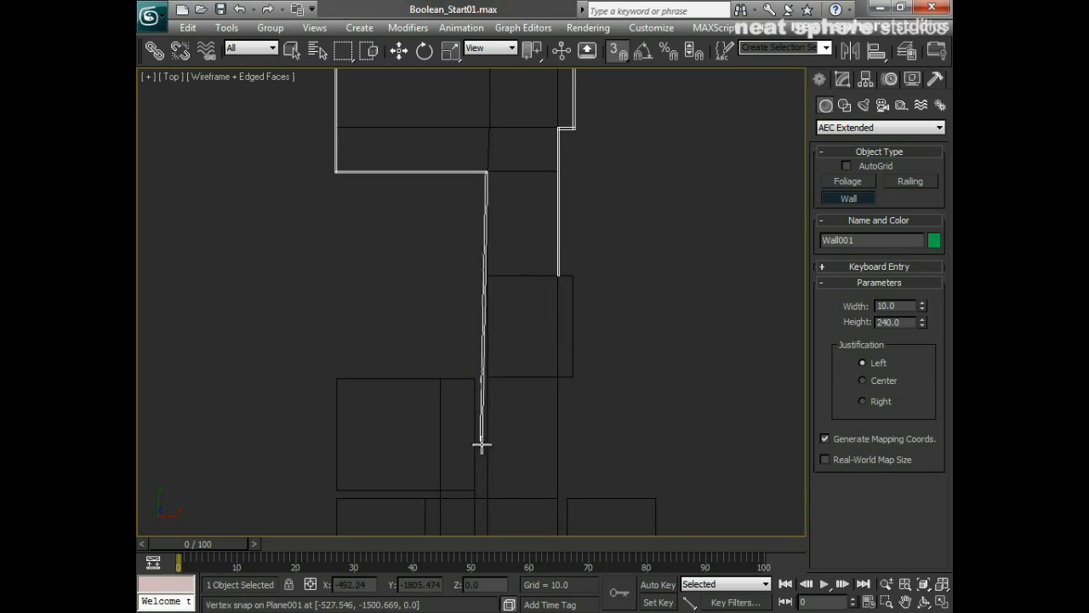
pyautogui.click(486, 498)
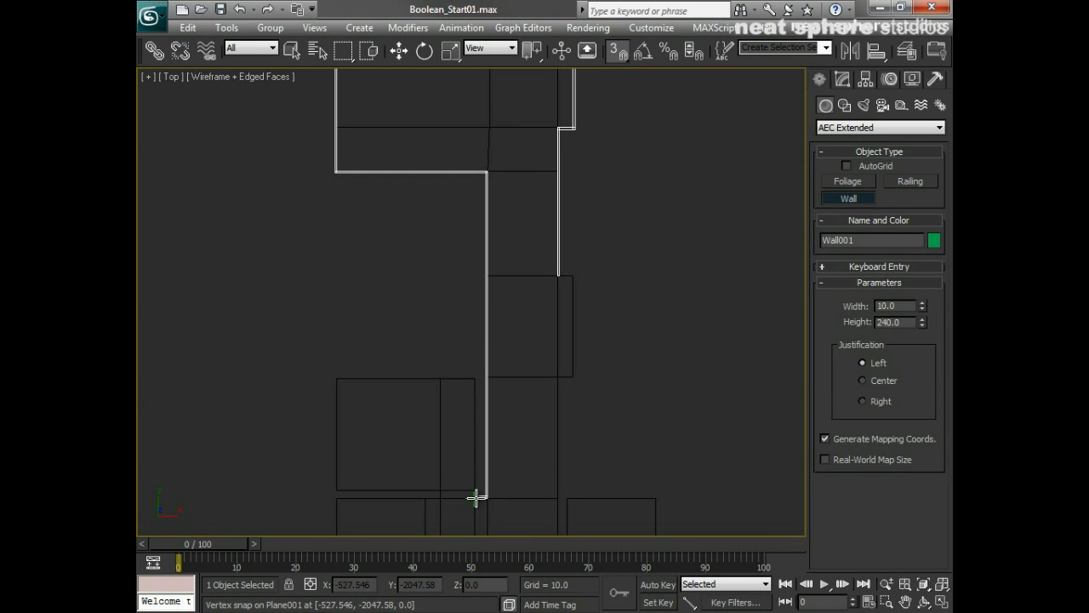
pyautogui.click(475, 377)
pyautogui.click(337, 378)
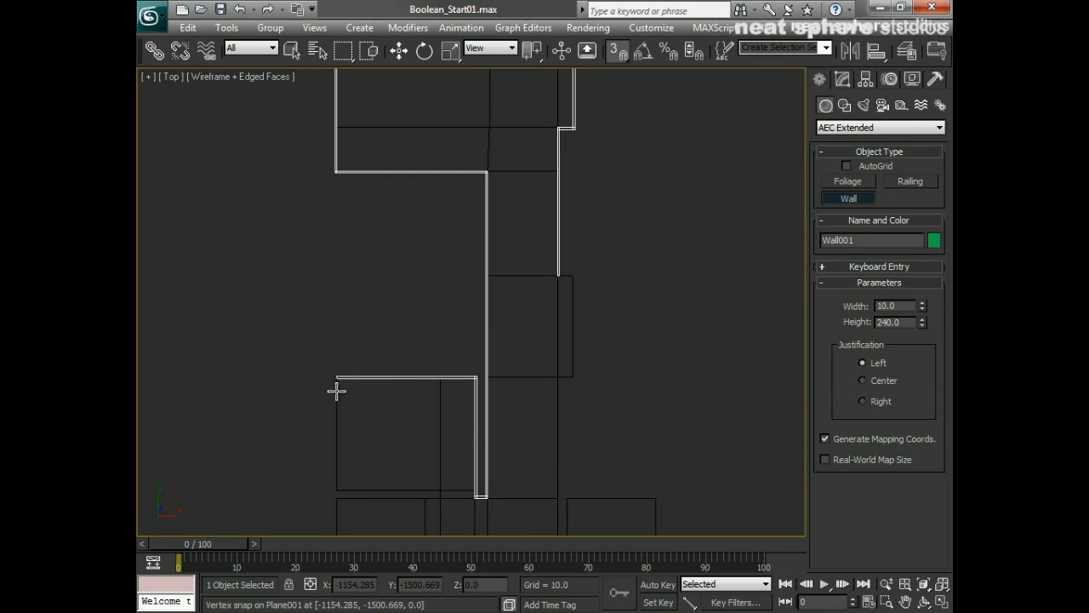
pyautogui.click(337, 492)
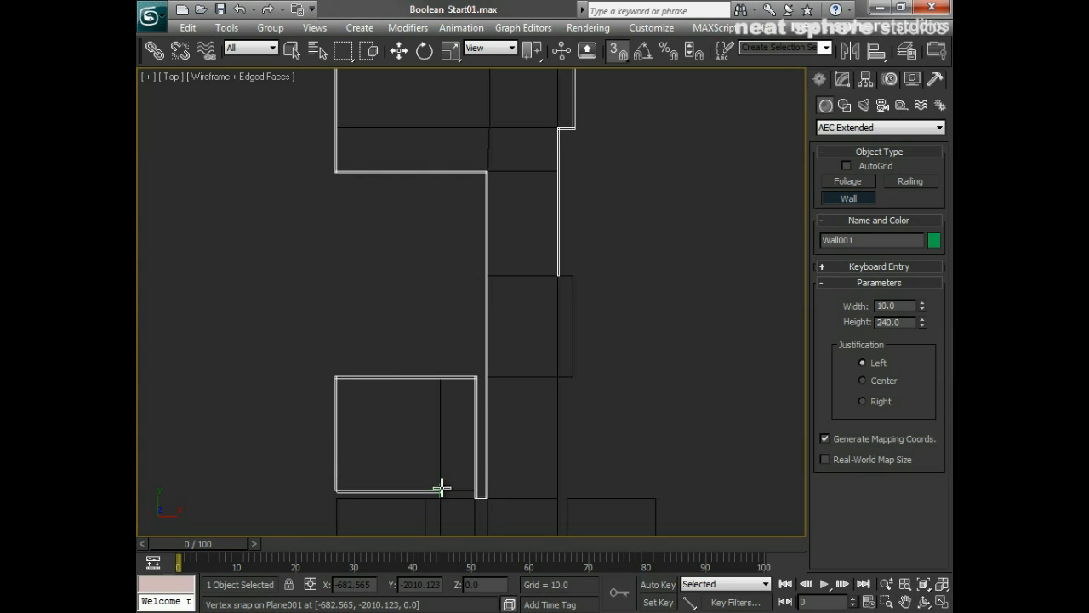
pyautogui.click(440, 498)
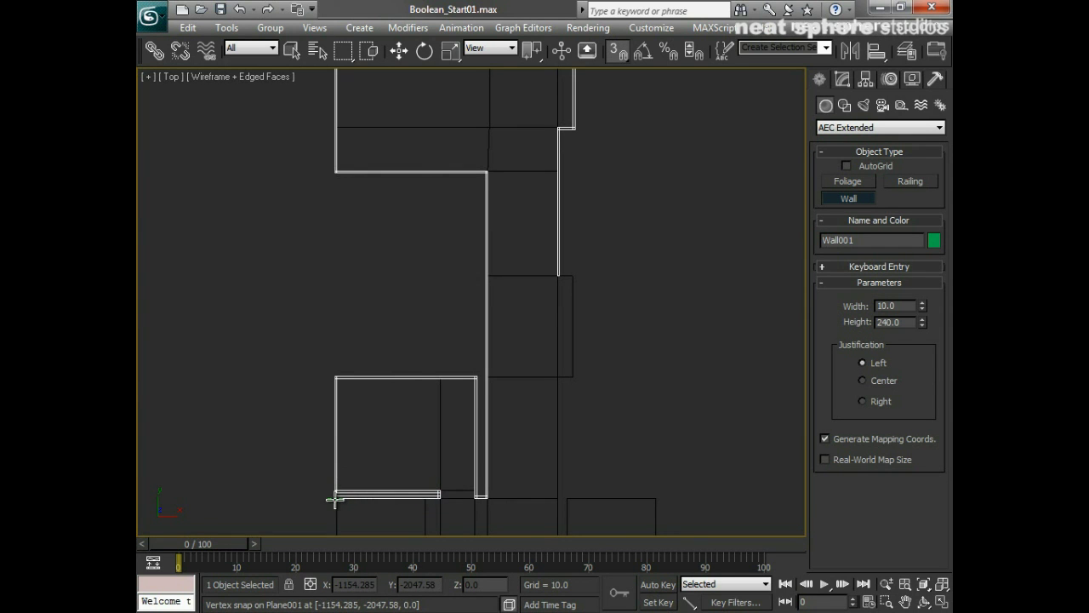
# - Continue the wall around the middle left-hand room and its stepped doorway end, back to the outer edge of the room below
pyautogui.press('i')
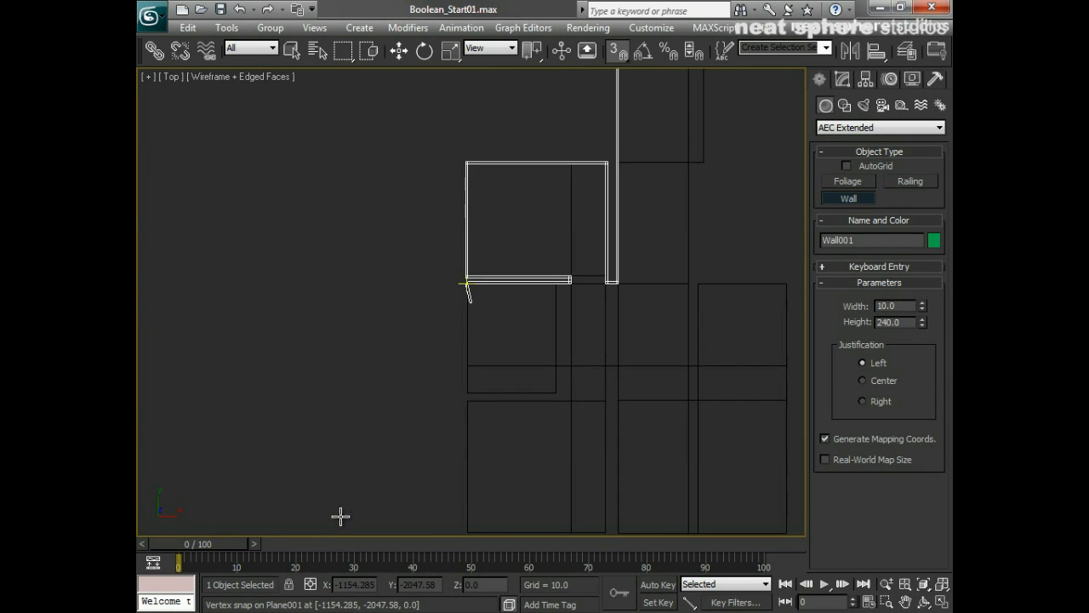
pyautogui.click(468, 393)
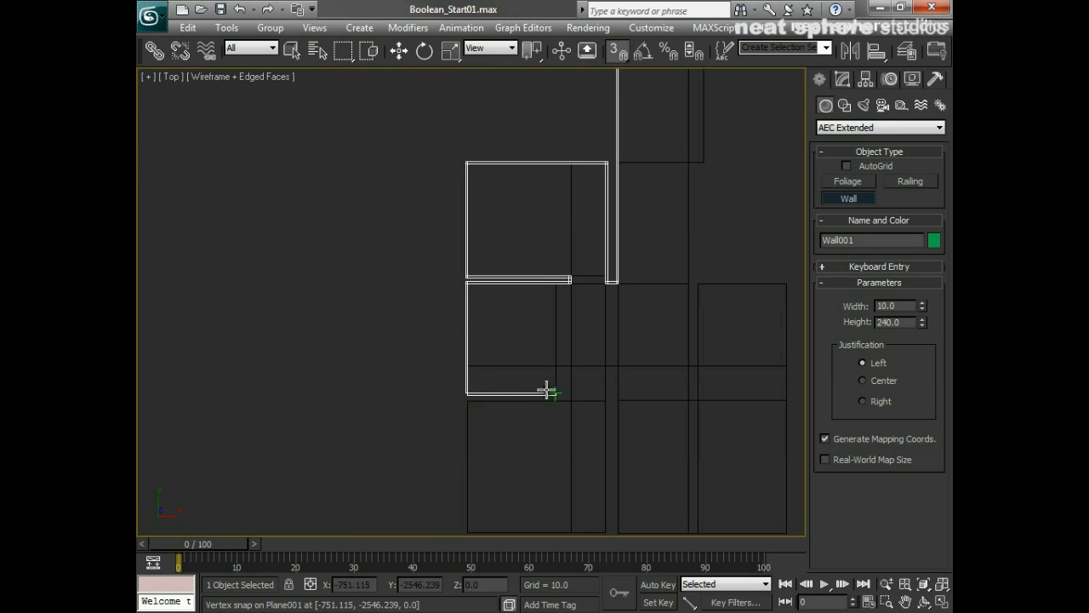
pyautogui.click(558, 393)
pyautogui.click(570, 366)
pyautogui.click(569, 399)
pyautogui.click(467, 398)
# - Draw the wall around the lower-left room and over the partition's doorway end to the lower middle room's corner
pyautogui.press('i')
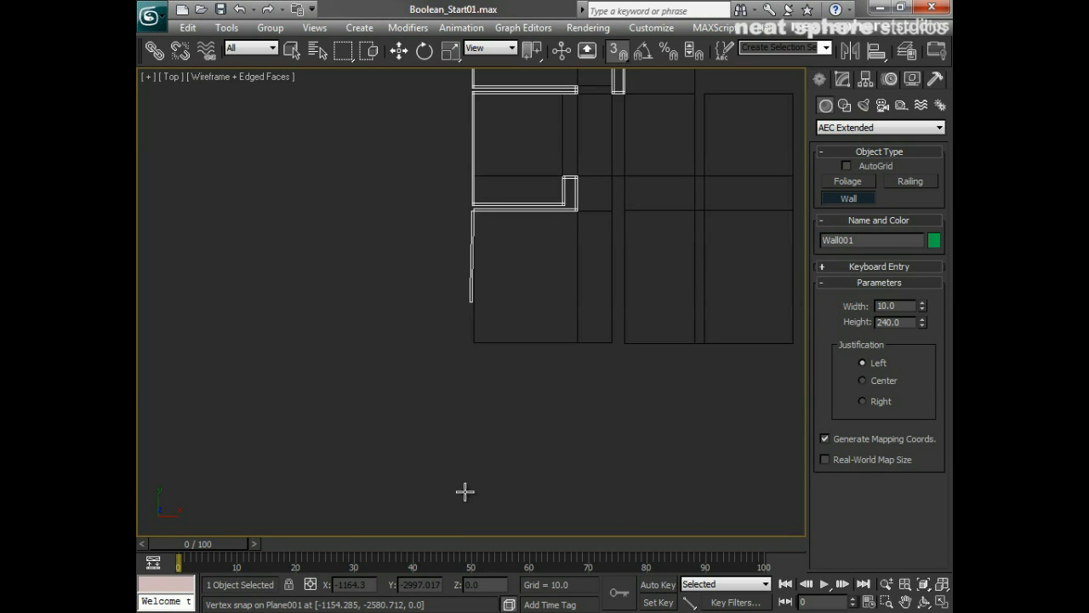
pyautogui.click(474, 343)
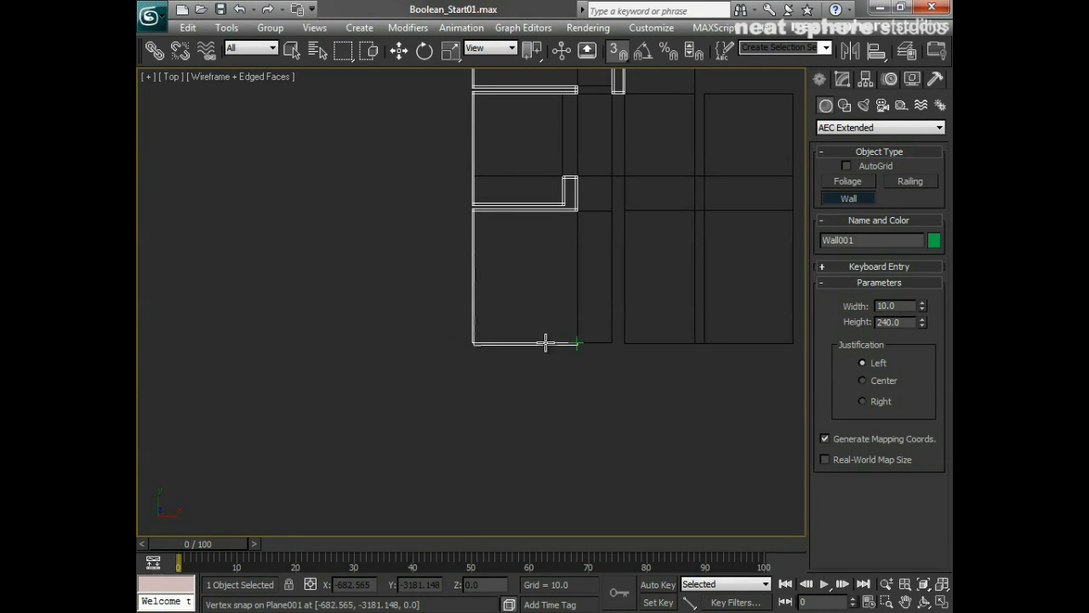
pyautogui.click(613, 343)
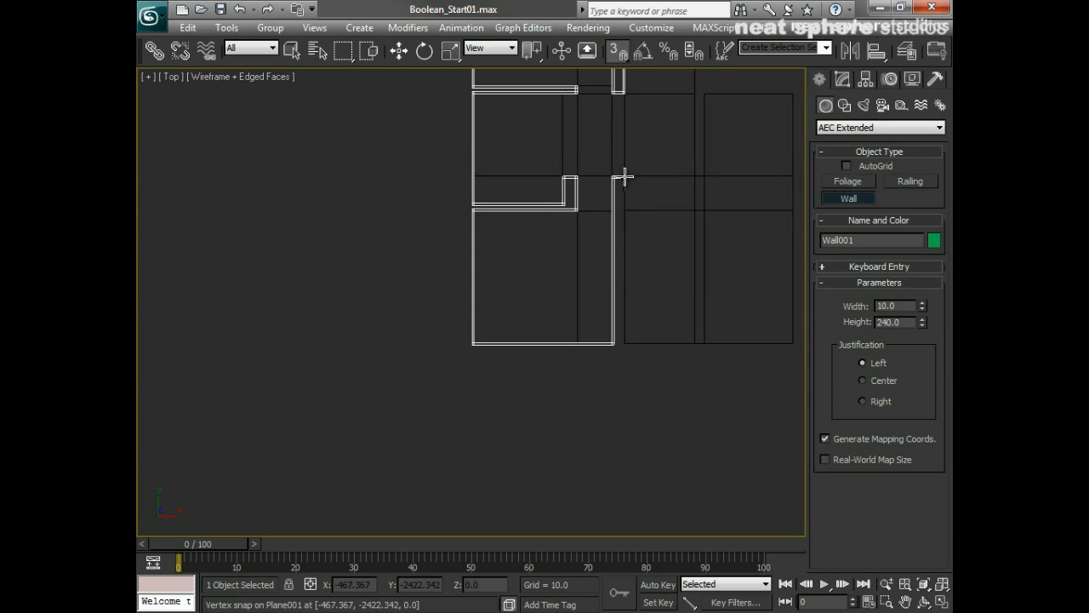
pyautogui.click(626, 176)
pyautogui.click(626, 342)
# - Continue the wall along the lower middle room, around the next partition and around the right-hand room to its doorway
pyautogui.click(696, 343)
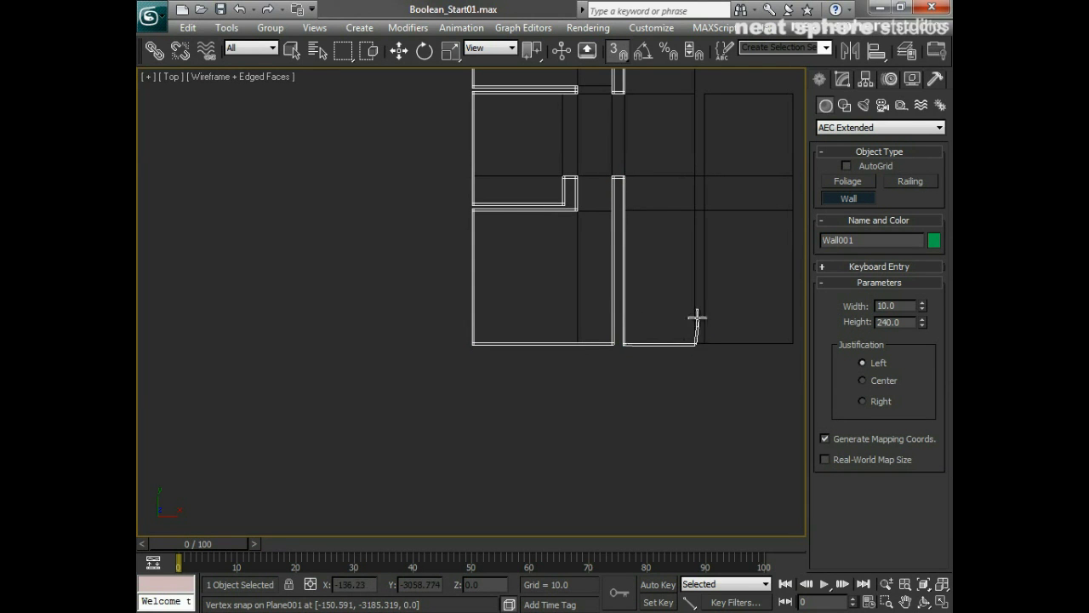
pyautogui.click(697, 211)
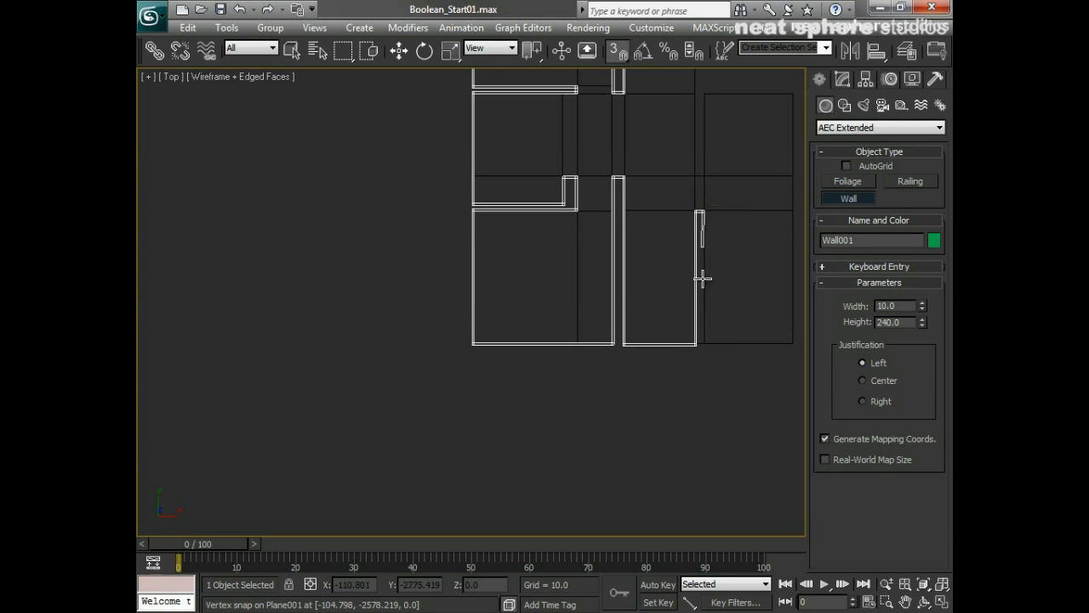
pyautogui.click(705, 343)
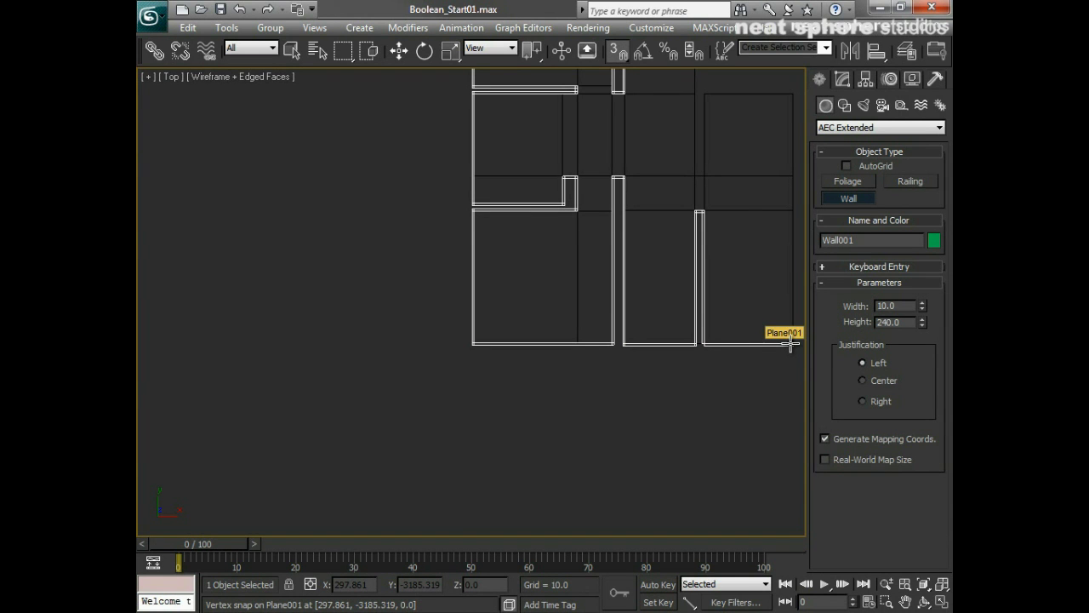
pyautogui.click(794, 343)
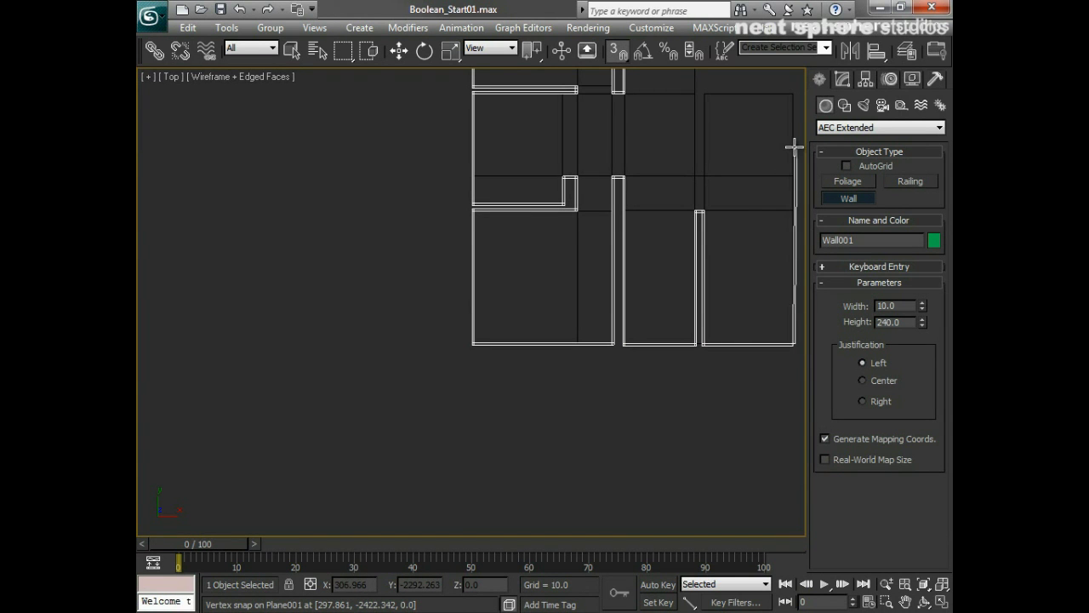
pyautogui.press('i')
pyautogui.click(471, 249)
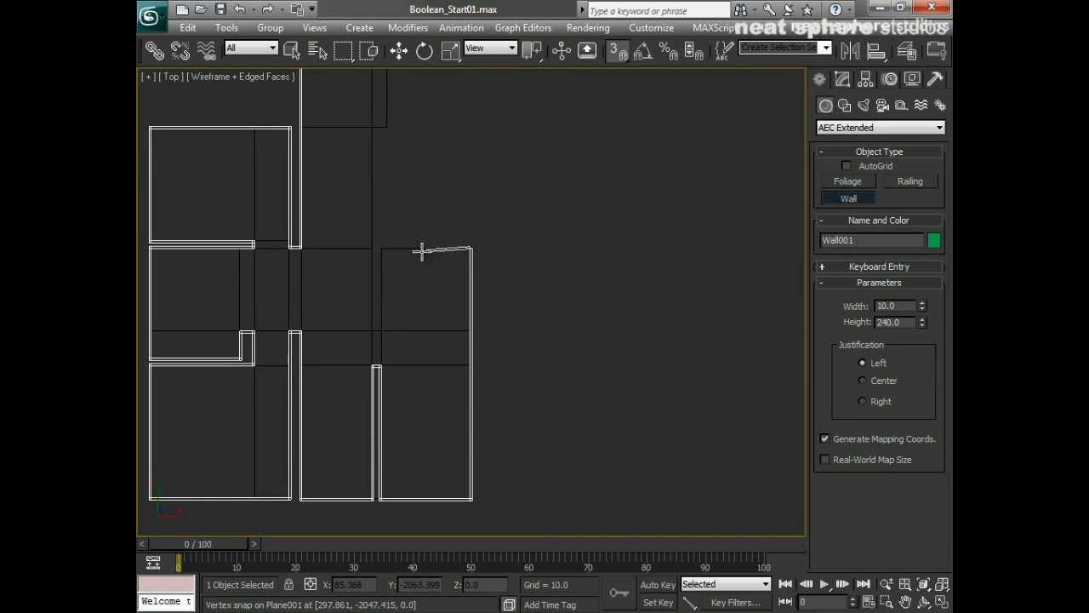
pyautogui.click(382, 249)
pyautogui.click(381, 331)
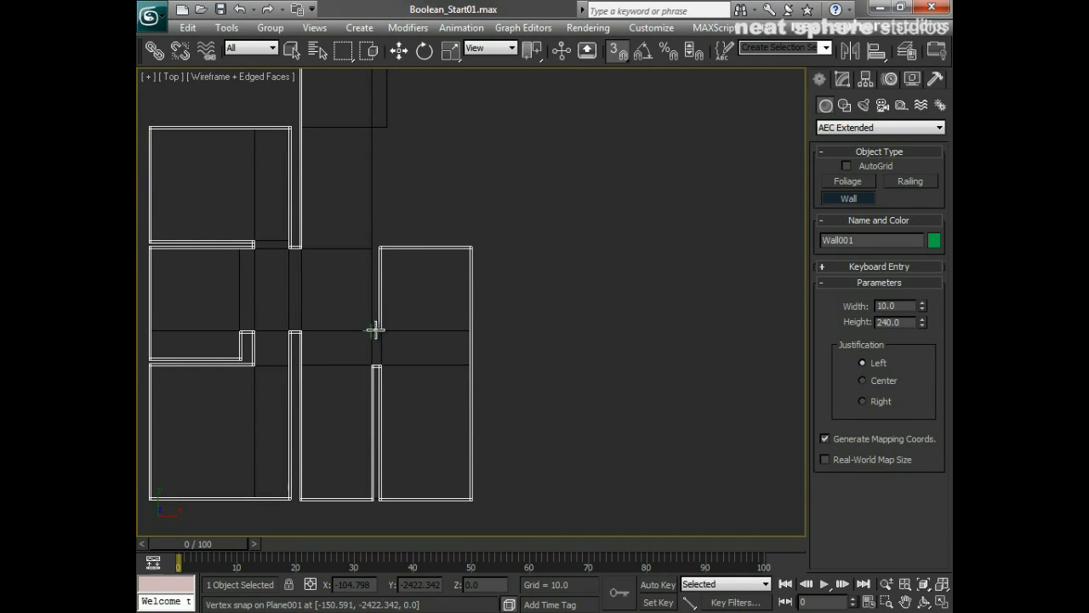
# - Run the wall up the corridor's right edge and around its side recess, closing the outline at the starting vertex
pyautogui.click(372, 329)
pyautogui.click(375, 128)
pyautogui.click(387, 127)
pyautogui.press('i')
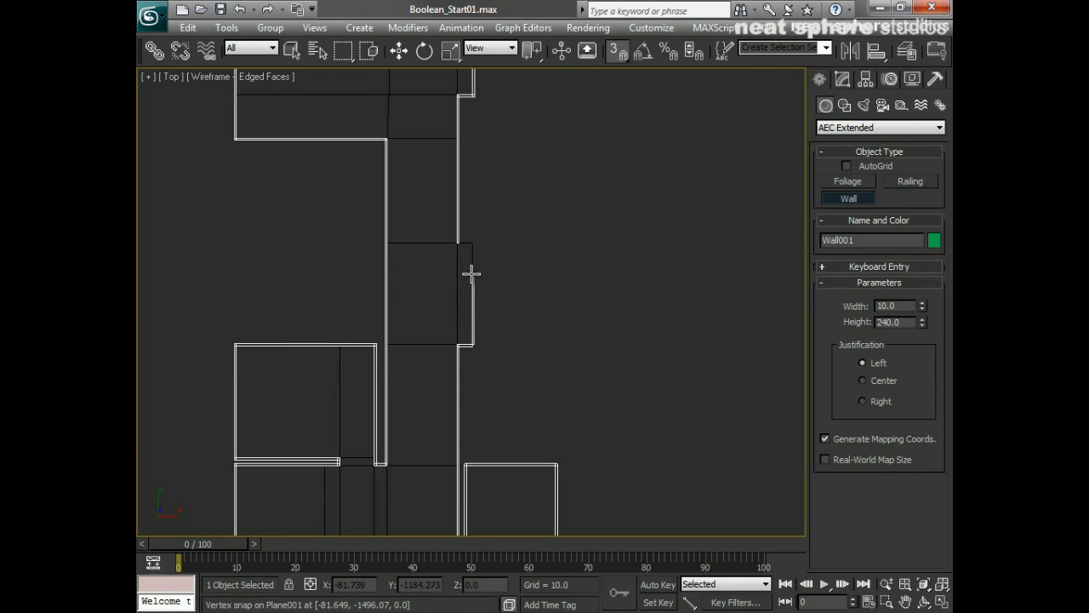
pyautogui.click(472, 247)
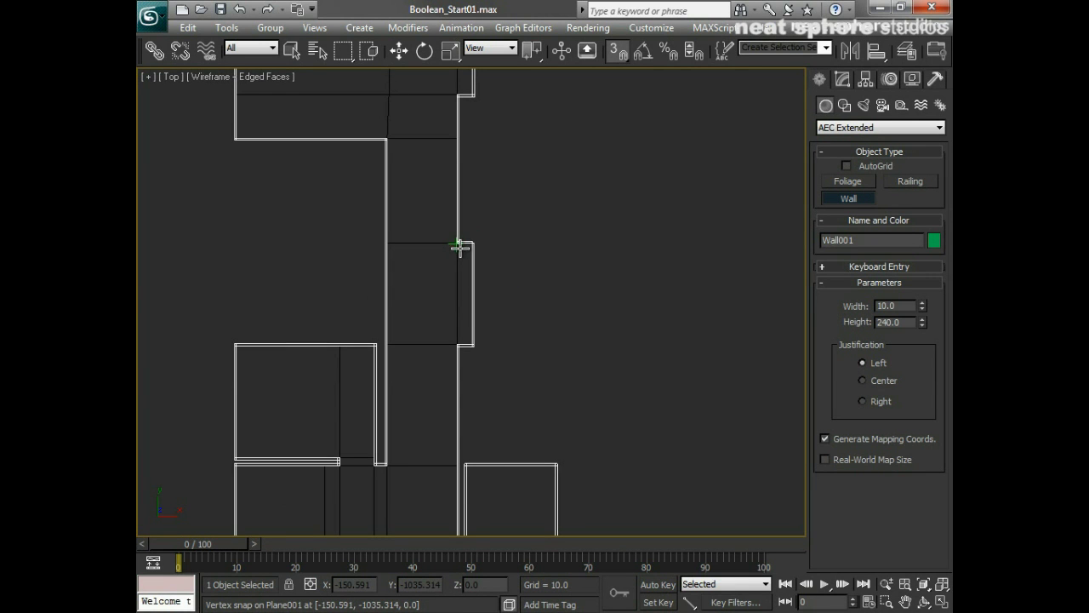
pyautogui.click(457, 242)
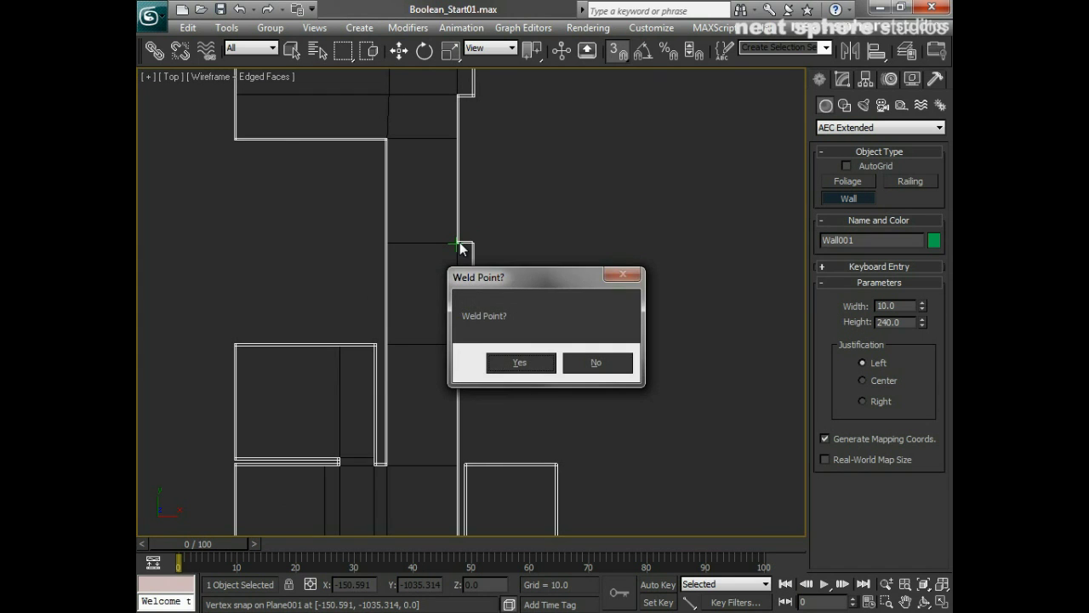
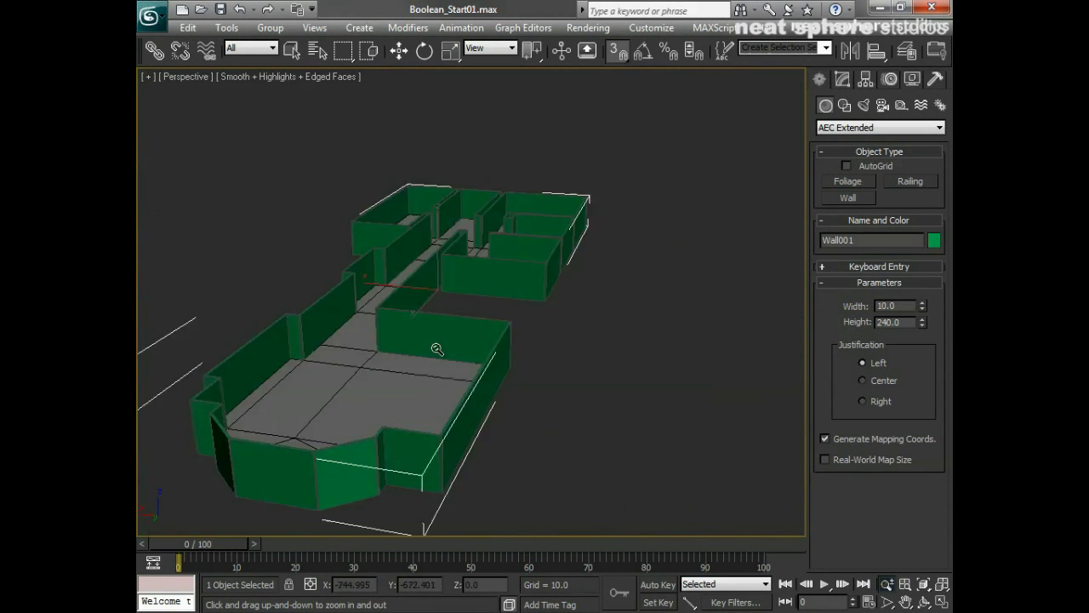
# - Examine the wall corners, partition gaps and corridor recess in the Perspective view
pyautogui.moveTo(431, 402); pyautogui.dragTo(452, 376)
pyautogui.keyDown('alt'); pyautogui.moveTo(641, 365); pyautogui.dragTo(572, 367, button='middle'); pyautogui.keyUp('alt')
pyautogui.moveTo(528, 437); pyautogui.dragTo(499, 412)
pyautogui.scroll(5, 506, 400)
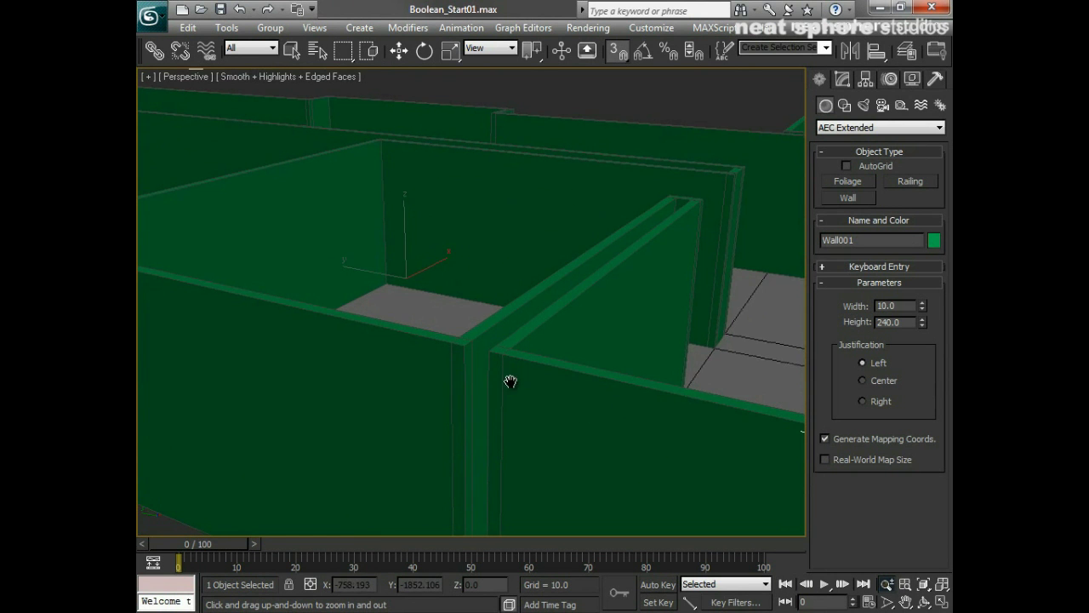
pyautogui.scroll(6, 490, 393)
pyautogui.scroll(3, 423, 412)
pyautogui.scroll(4, 392, 430)
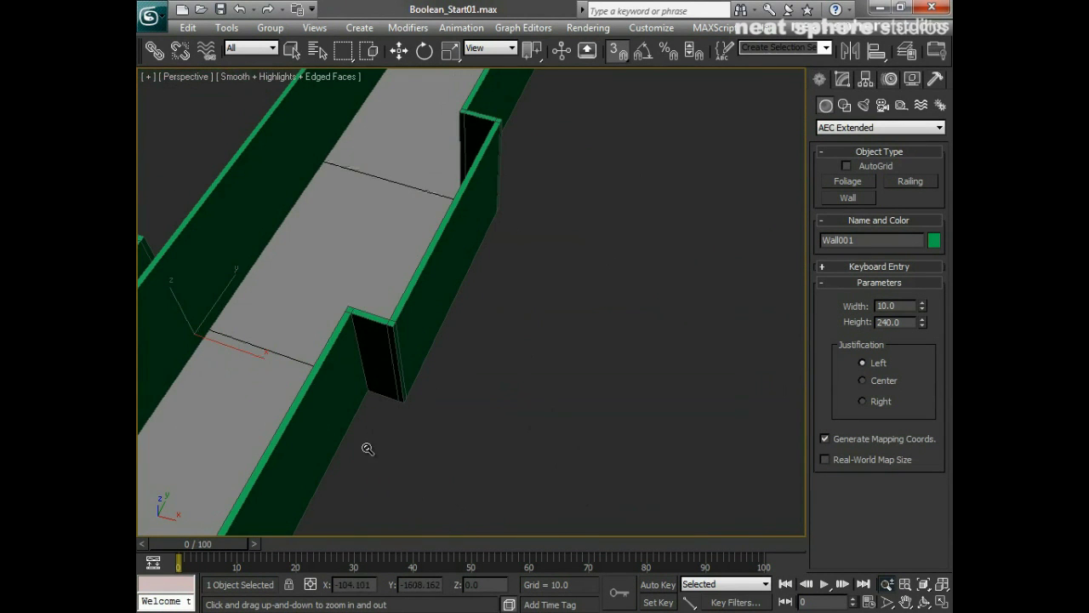
# - Open the wall for modification at its Vertex sub-object level
pyautogui.click(842, 79)
pyautogui.moveTo(522, 326); pyautogui.dragTo(699, 268, button='middle')
pyautogui.click(822, 144)
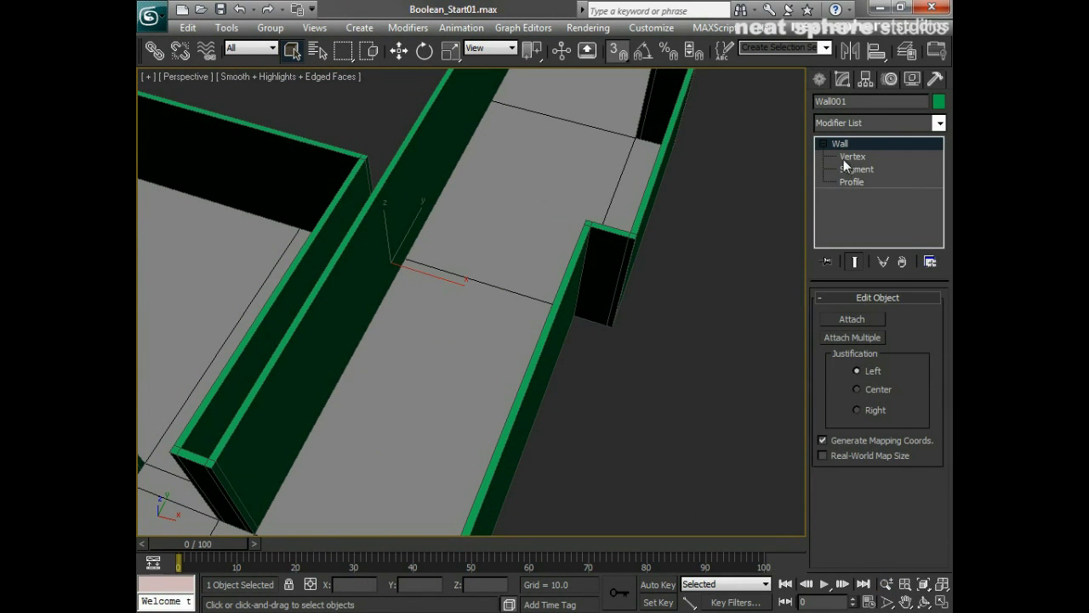
pyautogui.click(847, 156)
# - Show the Perspective view in wireframe and select the base vertex at the angled bay's outer corner
pyautogui.moveTo(710, 318); pyautogui.dragTo(543, 301, button='middle')
pyautogui.moveTo(543, 187); pyautogui.dragTo(663, 521, button='middle')
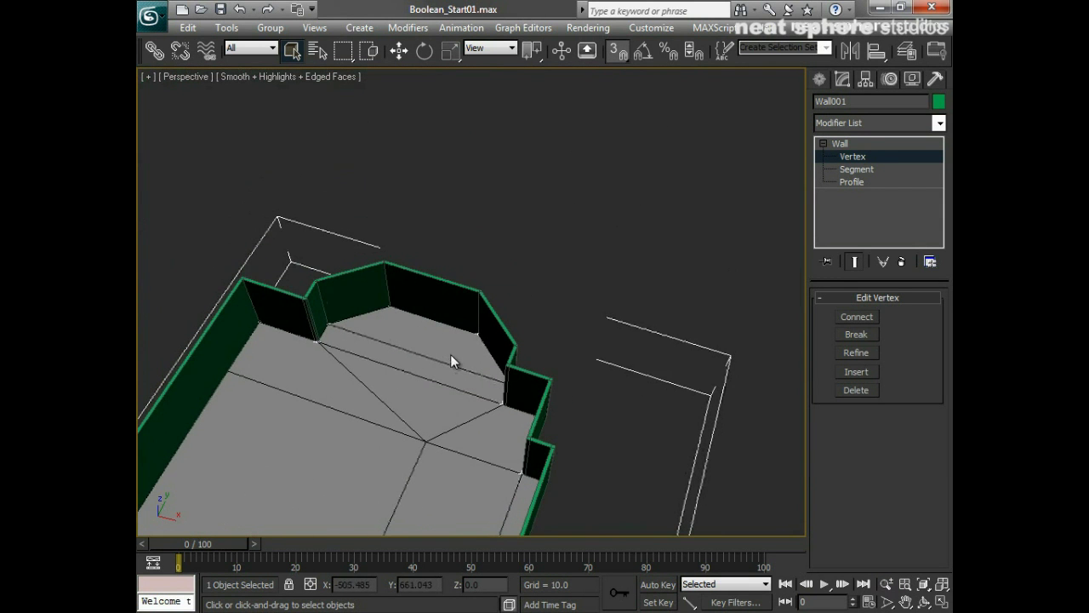
pyautogui.keyDown('alt'); pyautogui.moveTo(535, 442); pyautogui.dragTo(427, 427, button='middle'); pyautogui.keyUp('alt')
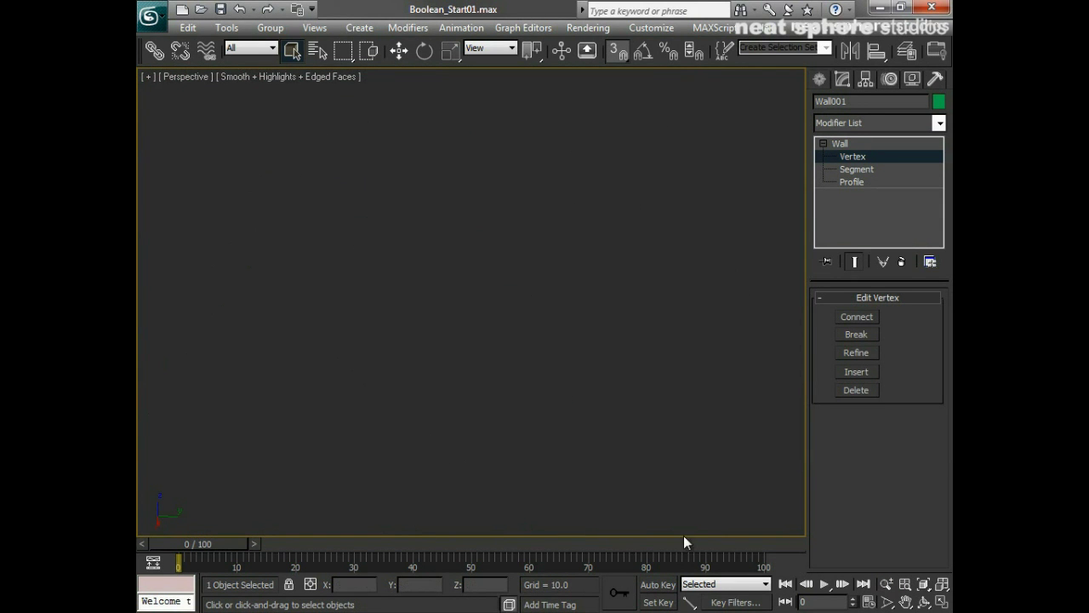
pyautogui.click(924, 584)
pyautogui.keyDown('alt'); pyautogui.moveTo(588, 383); pyautogui.dragTo(516, 362, button='middle'); pyautogui.keyUp('alt')
pyautogui.scroll(6, 566, 429)
pyautogui.moveTo(571, 417); pyautogui.dragTo(529, 255, button='middle')
pyautogui.press('F3')
pyautogui.moveTo(513, 433); pyautogui.dragTo(518, 400)
pyautogui.moveTo(532, 442); pyautogui.dragTo(523, 331, button='middle')
pyautogui.rightClick(545, 417)
pyautogui.moveTo(516, 420); pyautogui.dragTo(480, 464)
pyautogui.keyDown('alt'); pyautogui.moveTo(574, 449); pyautogui.dragTo(546, 466, button='middle'); pyautogui.keyUp('alt')
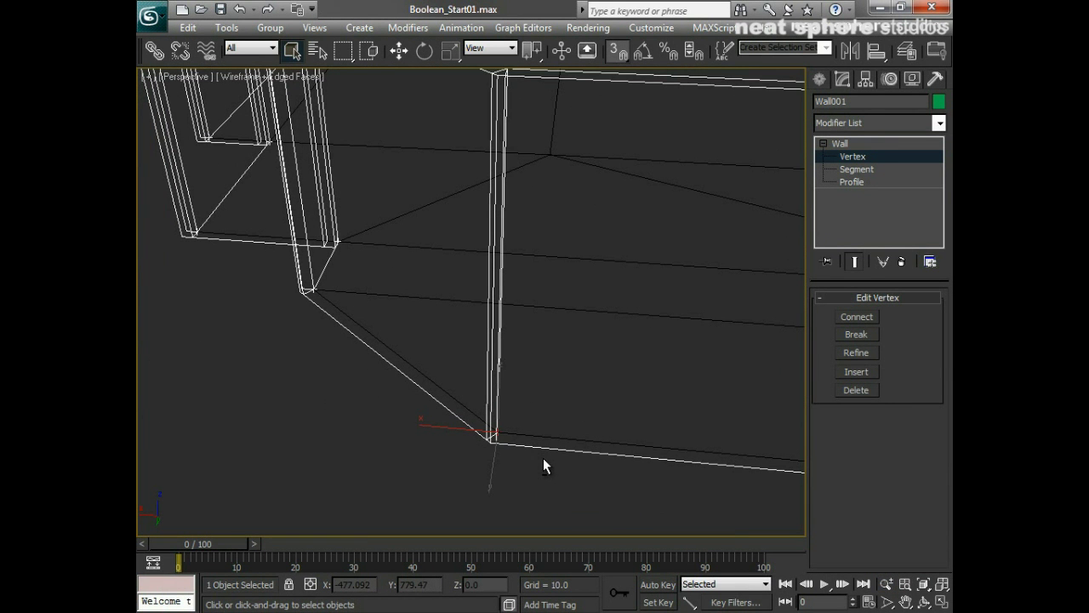
# - Try moving the bay's corner vertex away from the floor plan, inspect the changed walls and undo the move
pyautogui.press('w')
pyautogui.keyDown('alt'); pyautogui.moveTo(502, 459); pyautogui.dragTo(506, 484, button='middle'); pyautogui.keyUp('alt')
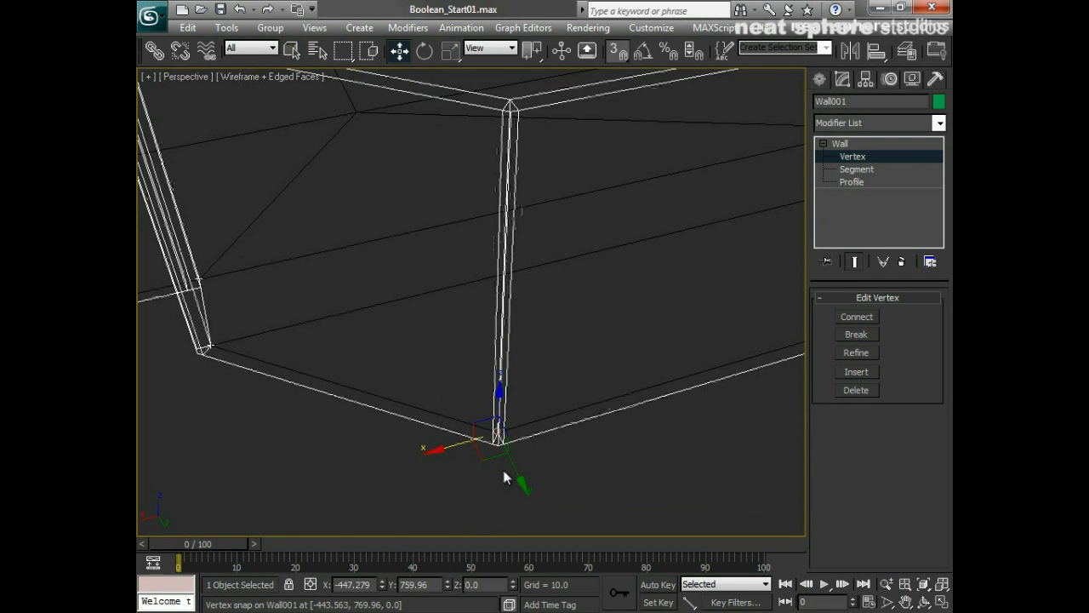
pyautogui.moveTo(500, 457); pyautogui.dragTo(384, 509)
pyautogui.keyDown('alt'); pyautogui.moveTo(413, 504); pyautogui.dragTo(372, 246, button='middle'); pyautogui.keyUp('alt')
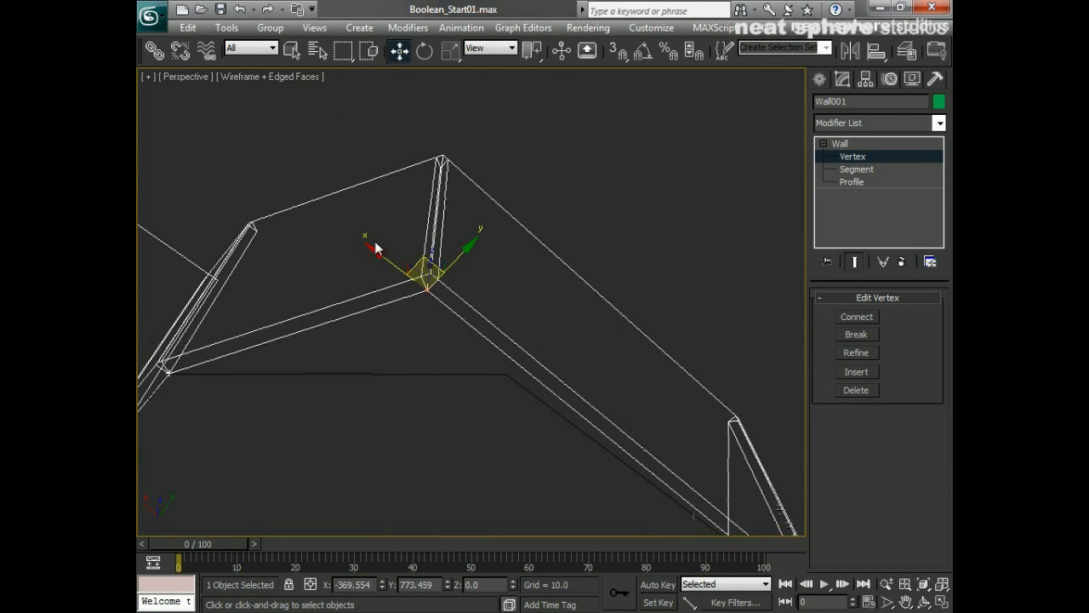
pyautogui.keyDown('alt'); pyautogui.moveTo(431, 311); pyautogui.dragTo(653, 487, button='middle'); pyautogui.keyUp('alt')
pyautogui.hotkey('ctrl', 'z')
# - Leave Vertex editing and return to the whole Wall object level
pyautogui.keyDown('alt'); pyautogui.moveTo(430, 383); pyautogui.dragTo(474, 429, button='middle'); pyautogui.keyUp('alt')
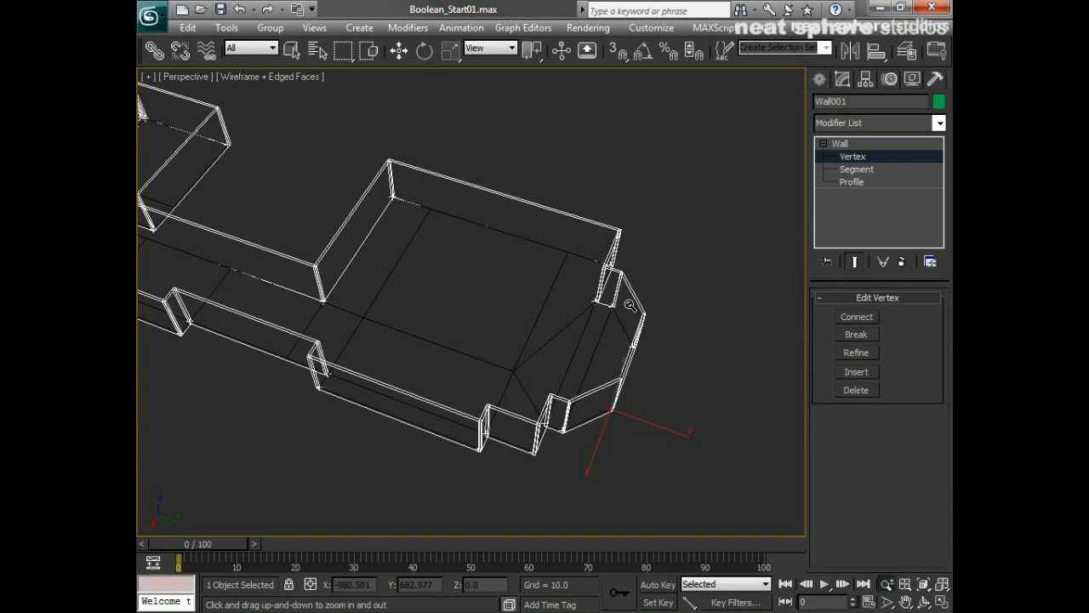
pyautogui.rightClick(630, 304)
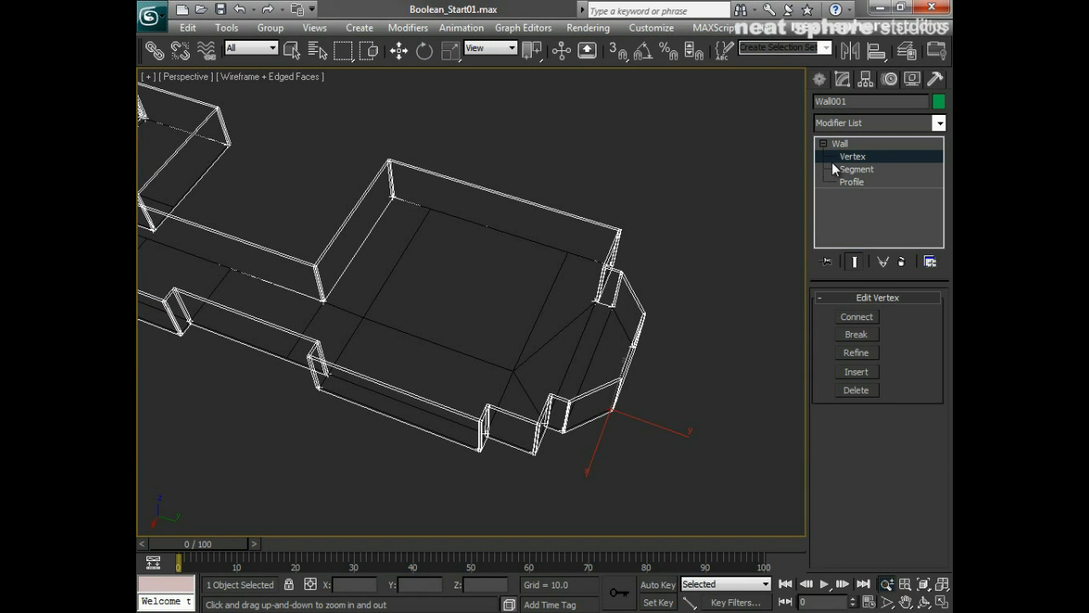
pyautogui.click(842, 143)
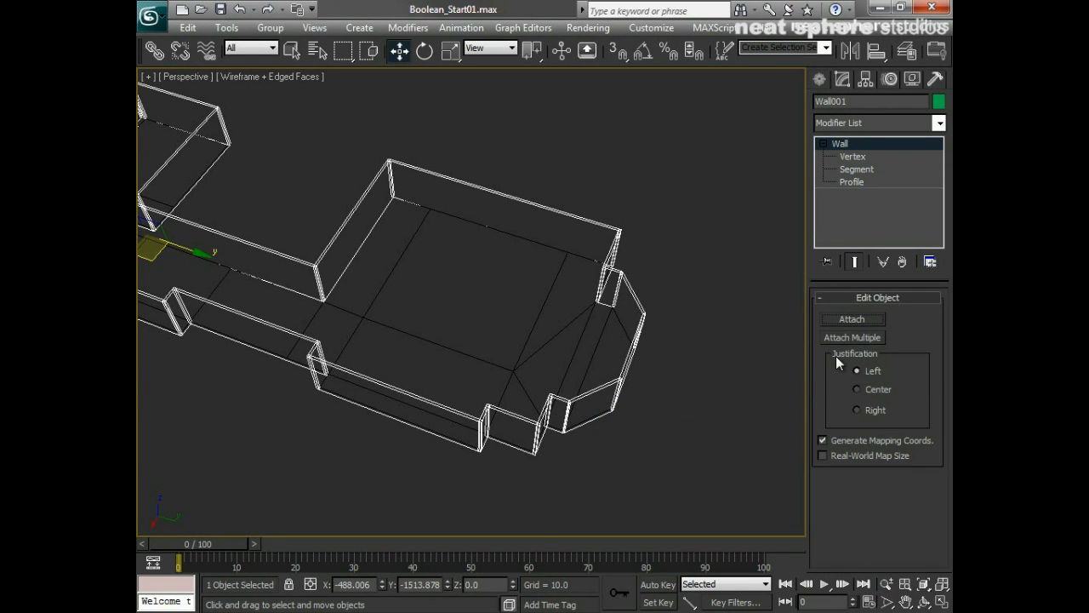
# - Examine the wireframe walls around the large room, the angled bay and the corridor from several angles
pyautogui.keyDown('alt'); pyautogui.moveTo(628, 414); pyautogui.dragTo(597, 408, button='middle'); pyautogui.keyUp('alt')
pyautogui.hotkey('alt', 'z')
pyautogui.moveTo(608, 407); pyautogui.dragTo(611, 382)
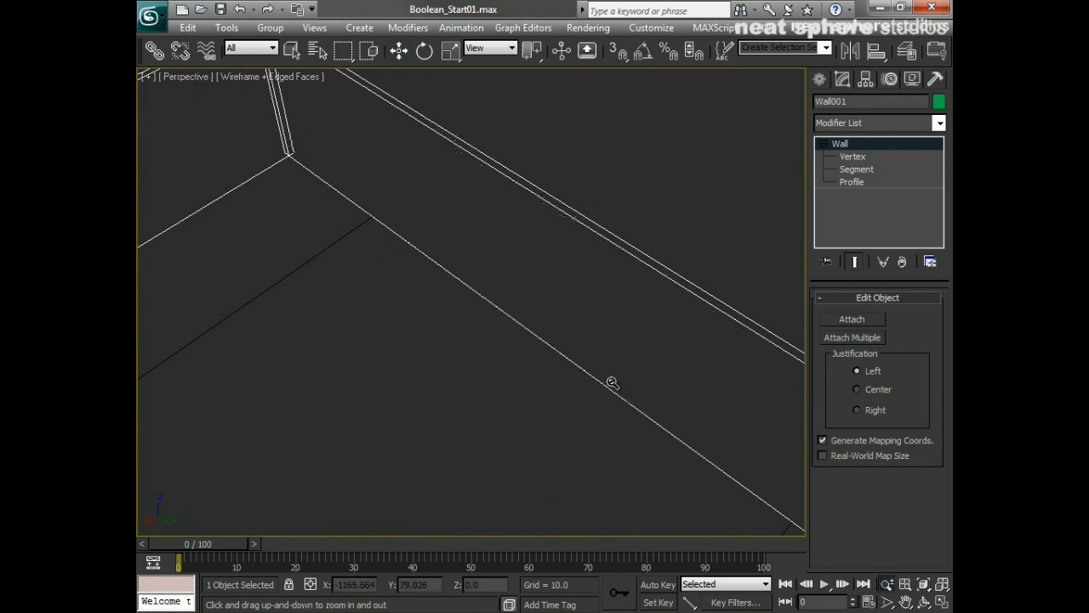
pyautogui.moveTo(653, 224); pyautogui.dragTo(626, 303)
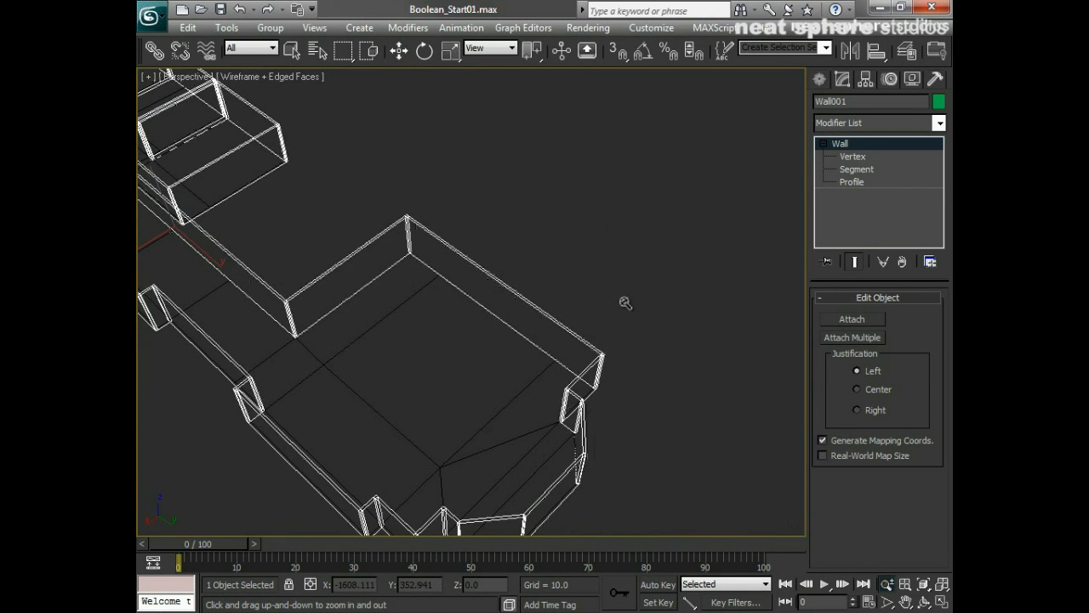
pyautogui.moveTo(496, 431); pyautogui.dragTo(595, 378)
pyautogui.moveTo(623, 417); pyautogui.dragTo(577, 388)
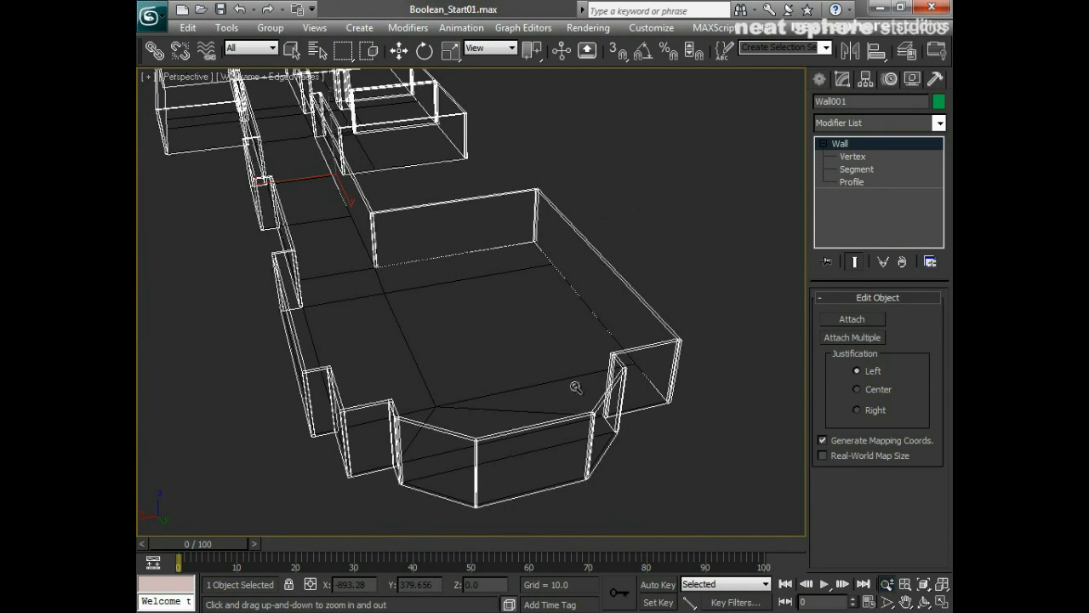
pyautogui.moveTo(517, 279); pyautogui.dragTo(494, 281)
pyautogui.moveTo(493, 281); pyautogui.dragTo(562, 331, button='middle')
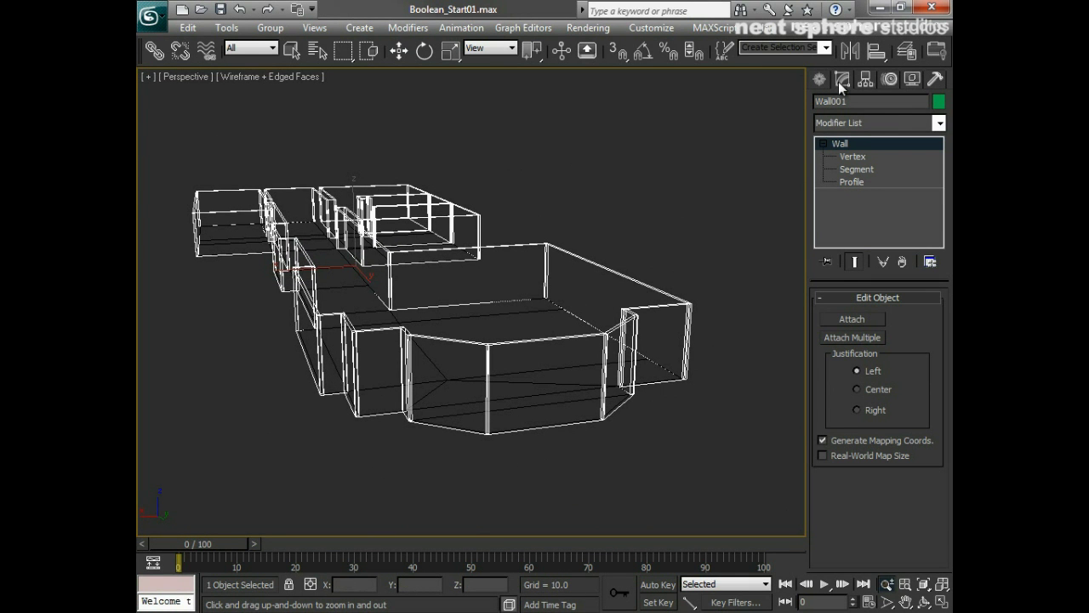
pyautogui.press('w')
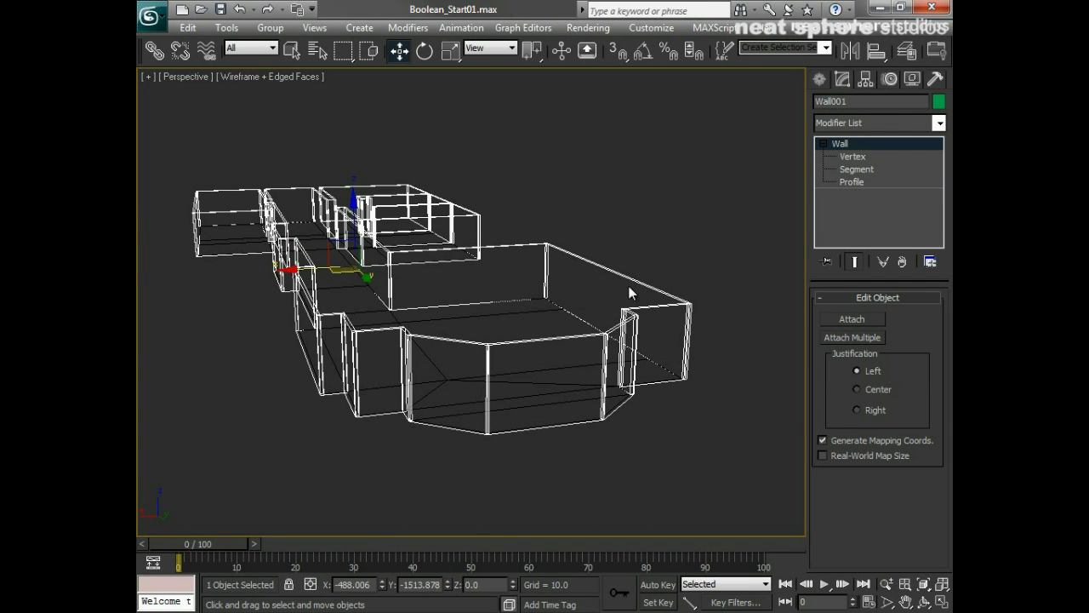
pyautogui.keyDown('alt'); pyautogui.moveTo(426, 354); pyautogui.dragTo(520, 400, button='middle'); pyautogui.keyUp('alt')
pyautogui.hotkey('alt', 'z')
pyautogui.moveTo(521, 399); pyautogui.dragTo(530, 369)
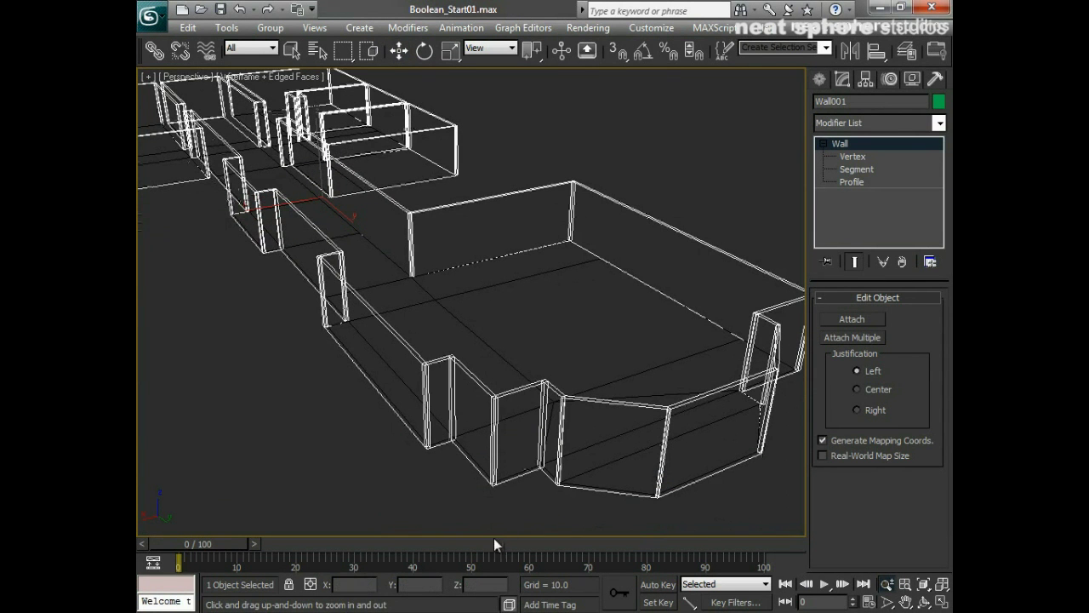